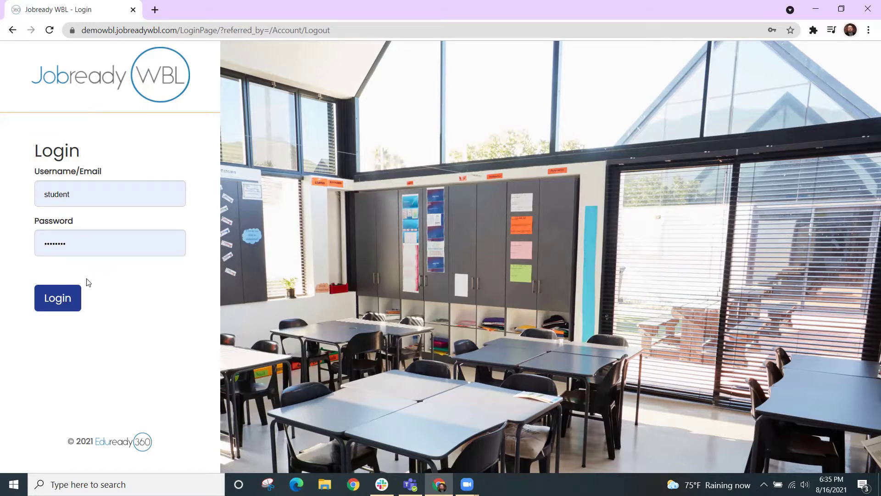
Step: Log in to the student portal with the student's username and password
left_click(63, 296)
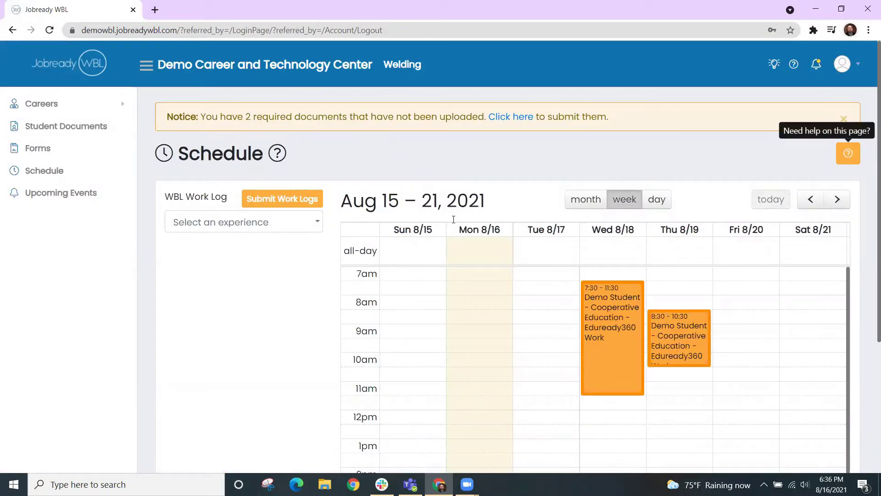
Step: Choose Demo Student - Internship as the WBL experience and place a work log at 7:30
left_click(233, 220)
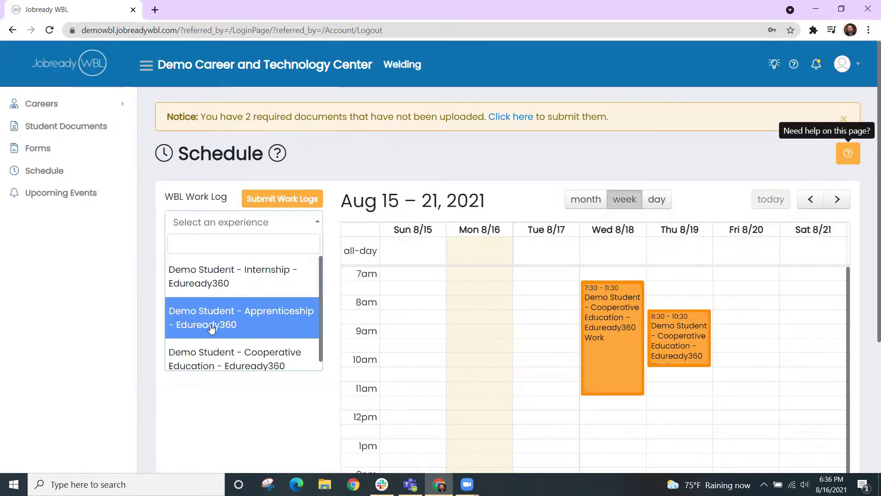
scroll(211, 329, "down", 1)
scroll(211, 329, "up", 1)
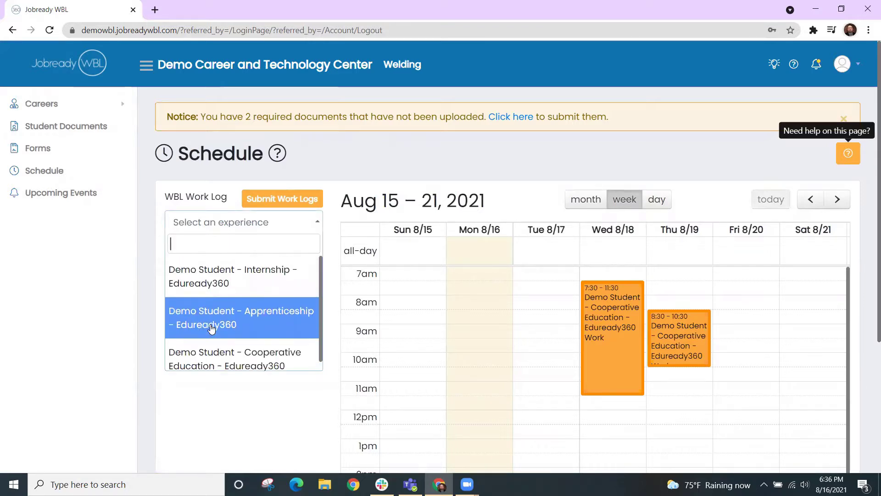
left_click(209, 286)
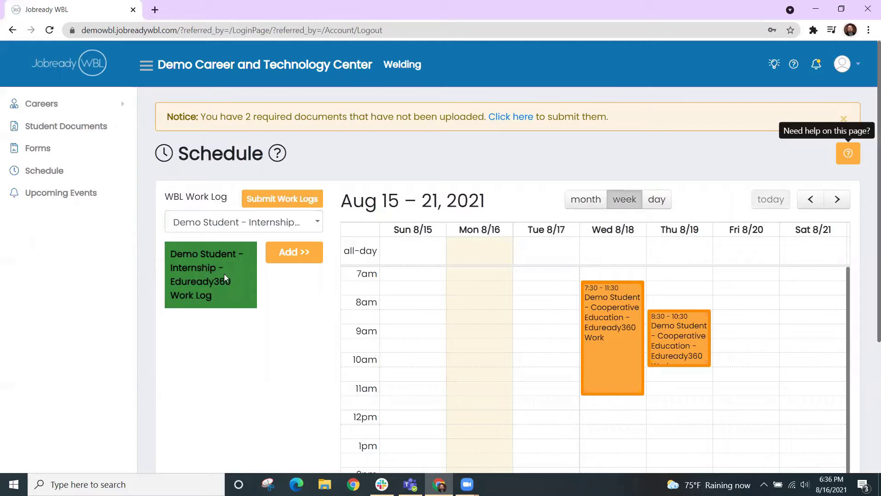
left_click_drag(223, 274, 417, 290)
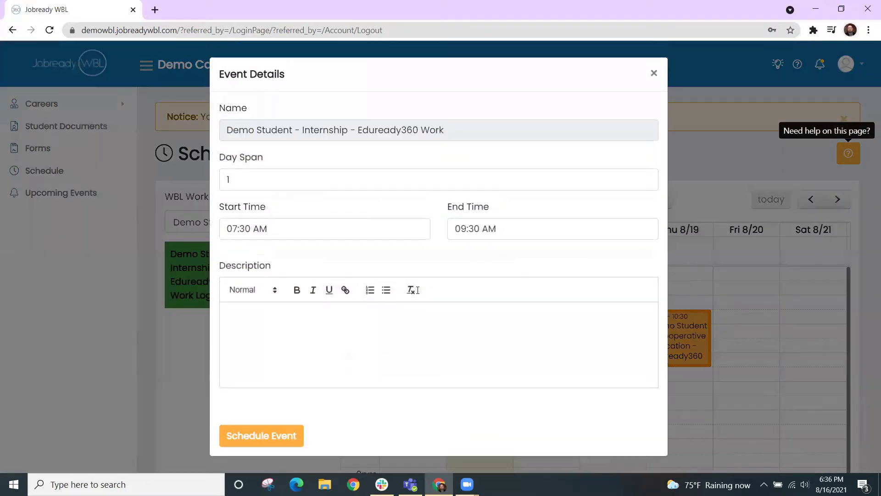
Step: Schedule the Internship work log ending 10:30, then shorten it to end at 9:30
left_click(465, 235)
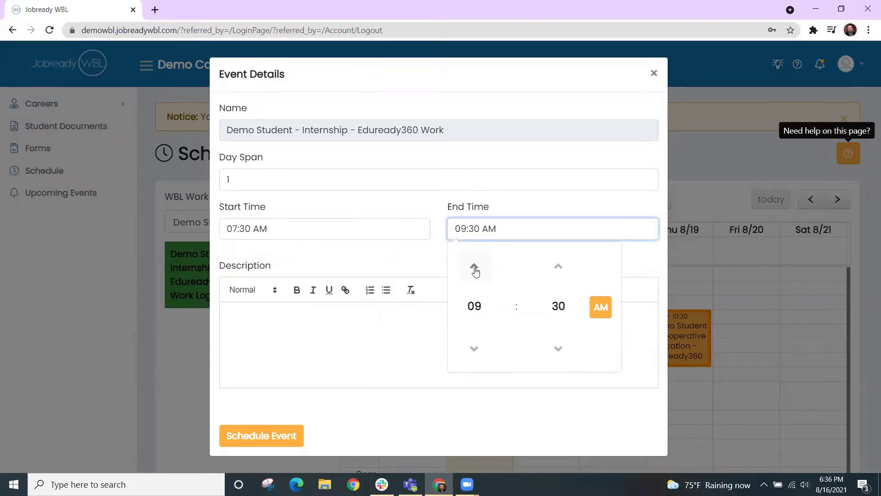
left_click(474, 266)
left_click(247, 442)
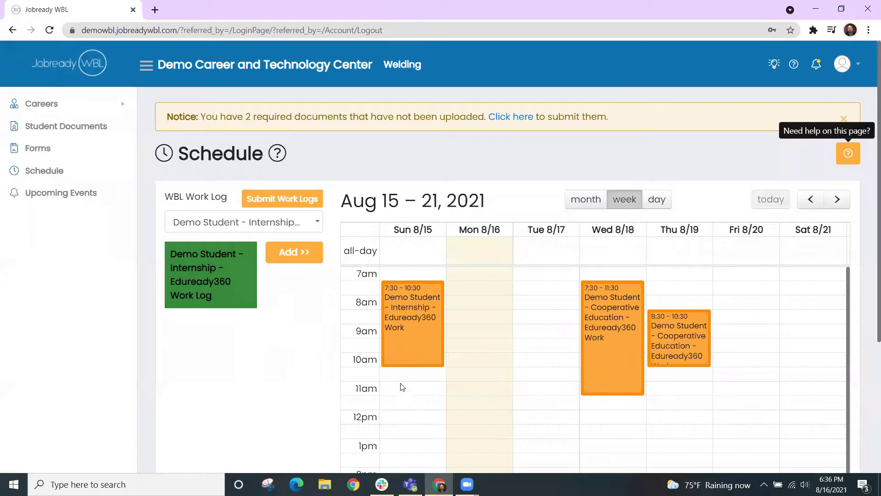
left_click_drag(412, 362, 470, 298)
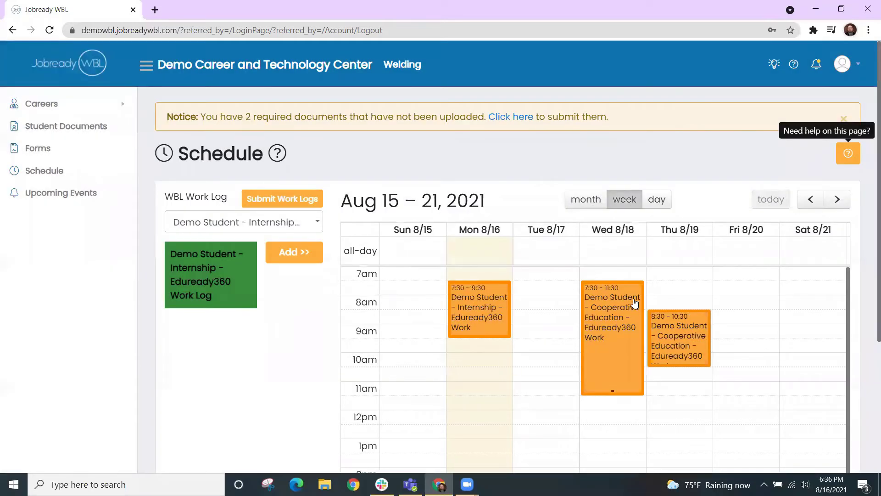
Step: Switch between month, day and week views, then open the Monday 8/16 work log
left_click(592, 202)
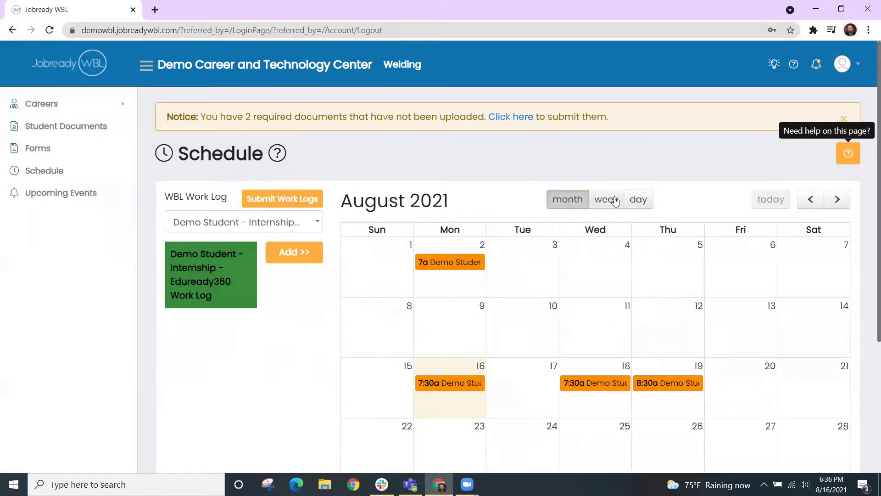
left_click(636, 199)
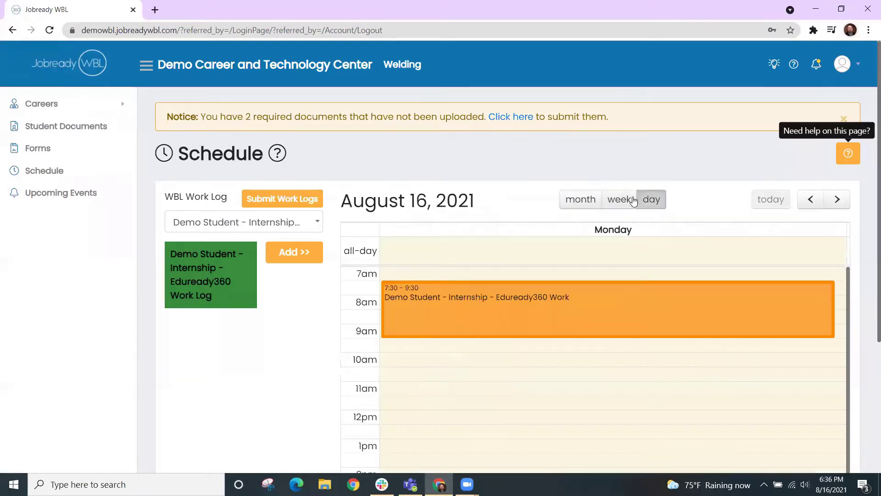
left_click(624, 204)
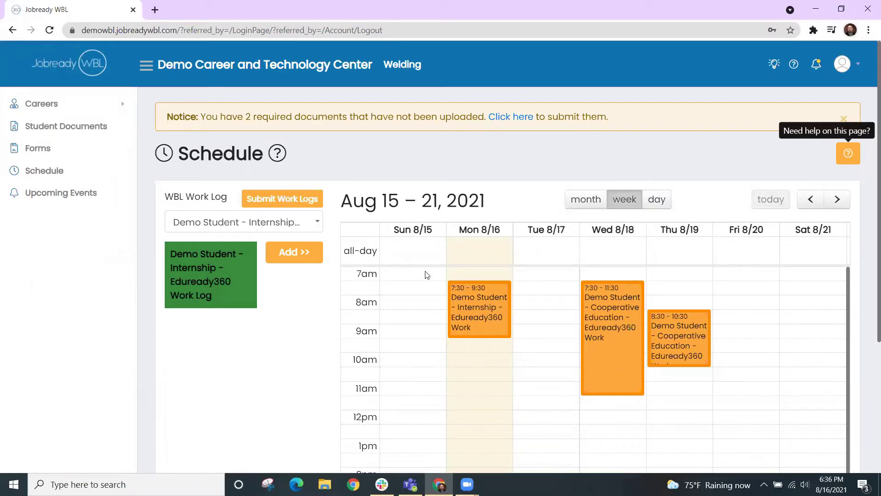
left_click(477, 307)
Step: Add the description 'I did work' to the Monday 8/16 work log and save it
left_click(278, 315)
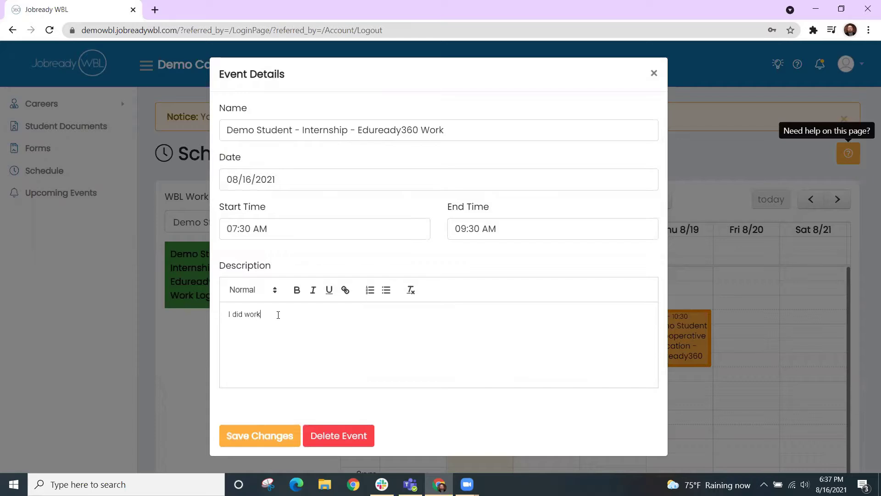
left_click(252, 436)
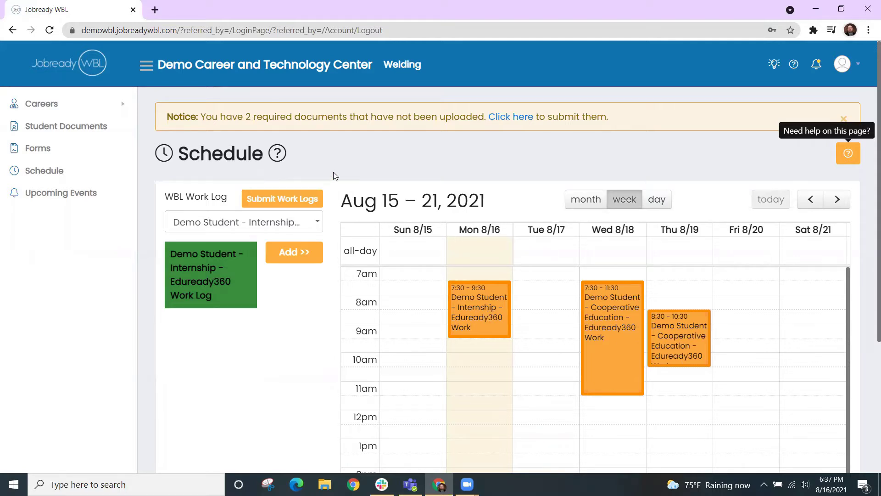
Step: Submit work logs for Cooperative Education - Eduready360 and tick the 03/23/2021 entry
left_click(289, 199)
left_click(320, 132)
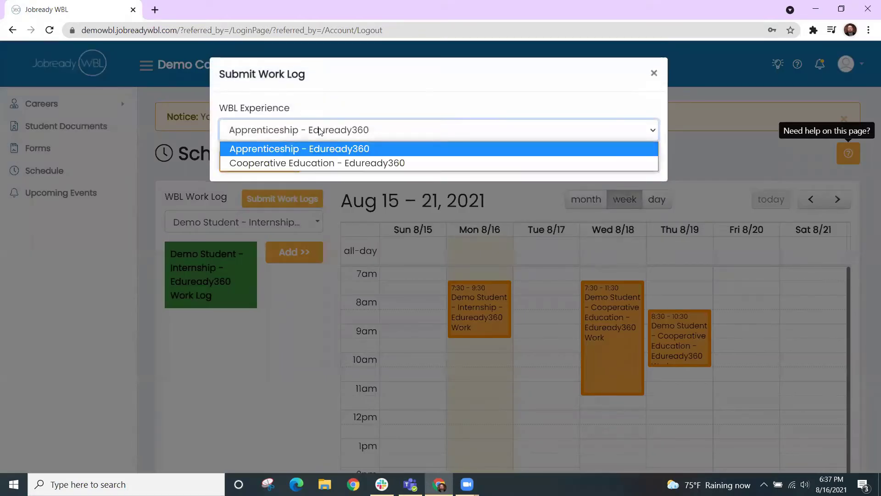
left_click(297, 162)
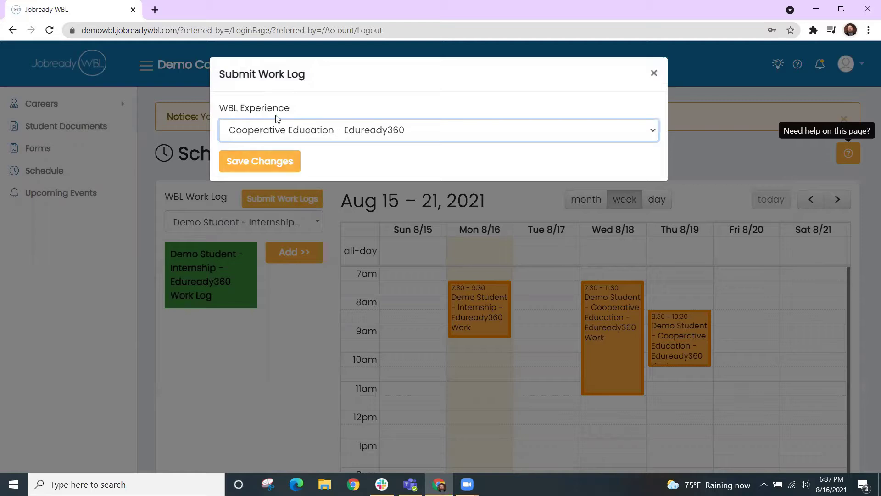
left_click(259, 170)
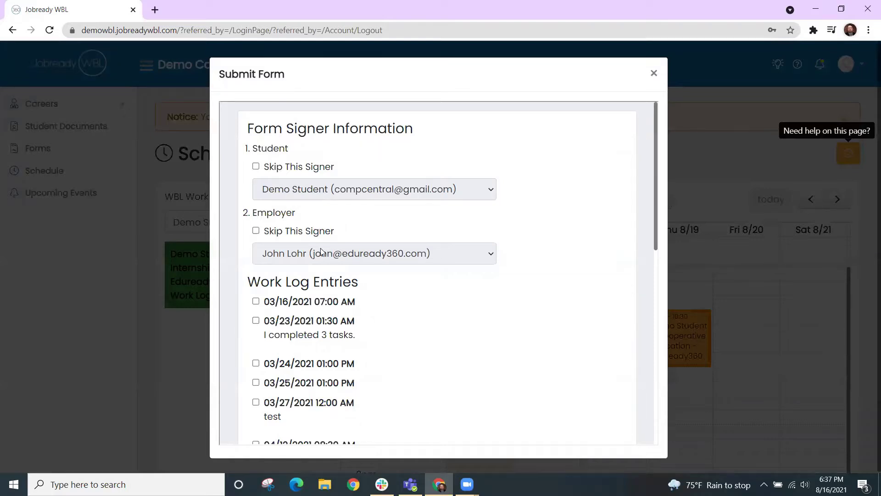
left_click(256, 320)
Step: Submit the selected 03/23 and 03/27 work log entries
scroll(302, 338, "down", 1)
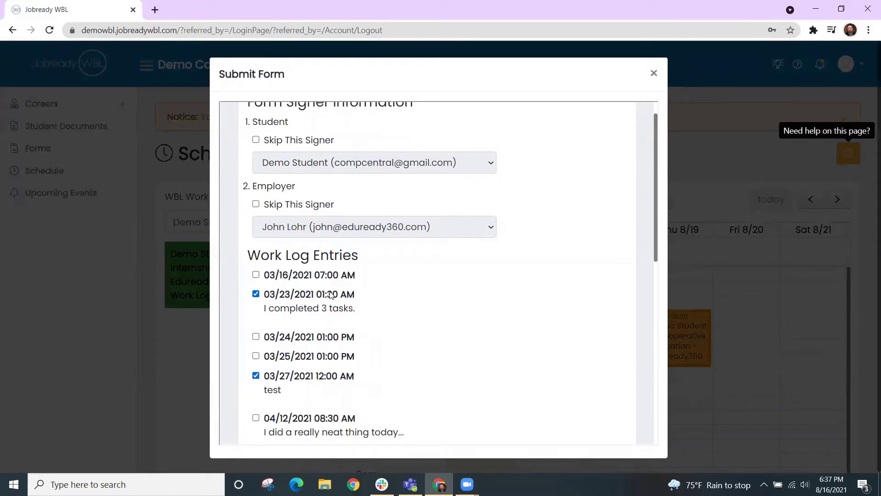
scroll(330, 294, "down", 10)
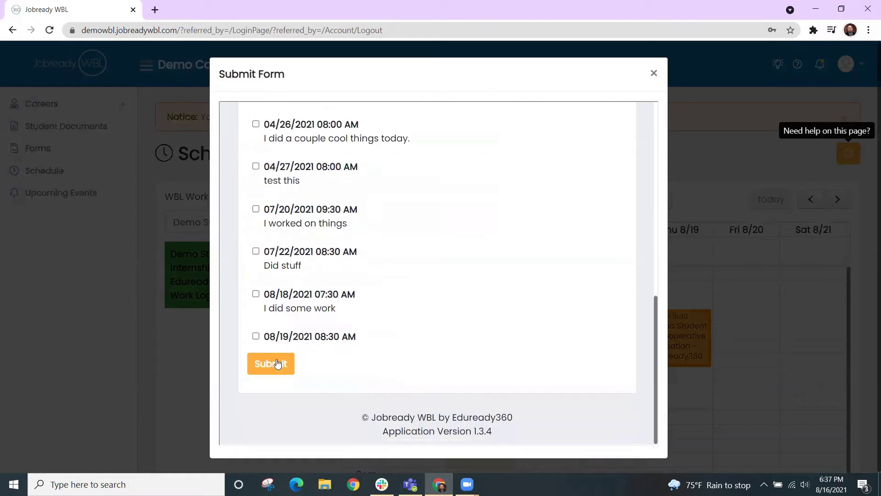
left_click(275, 364)
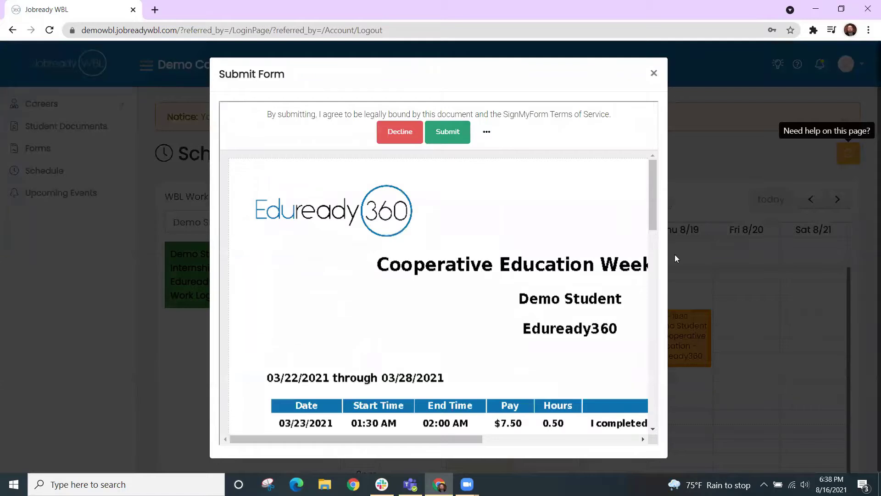
Step: Review the weekly log (13.30 hours, $199.50) and start the student signature
left_click_drag(650, 210, 650, 237)
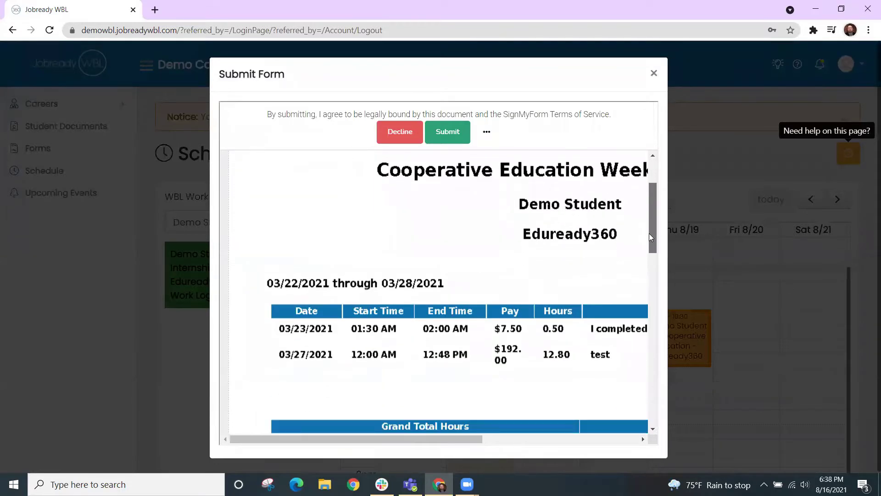
left_click_drag(651, 236, 646, 259)
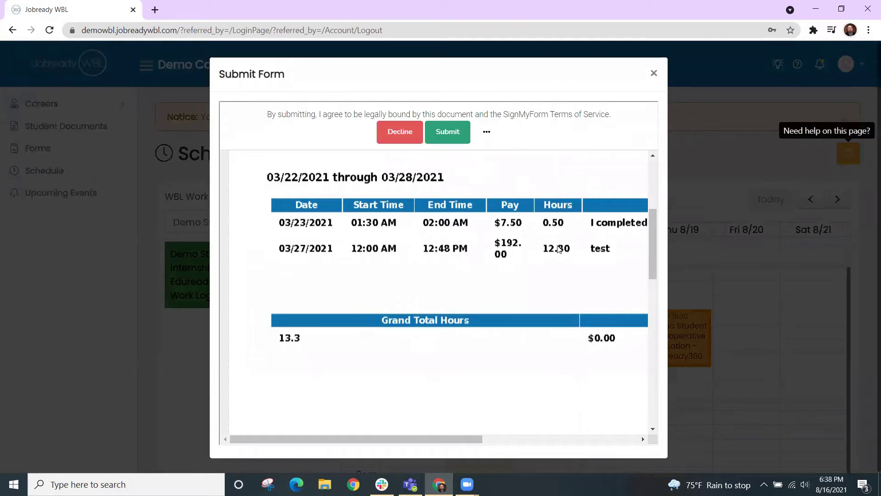
left_click_drag(477, 439, 576, 406)
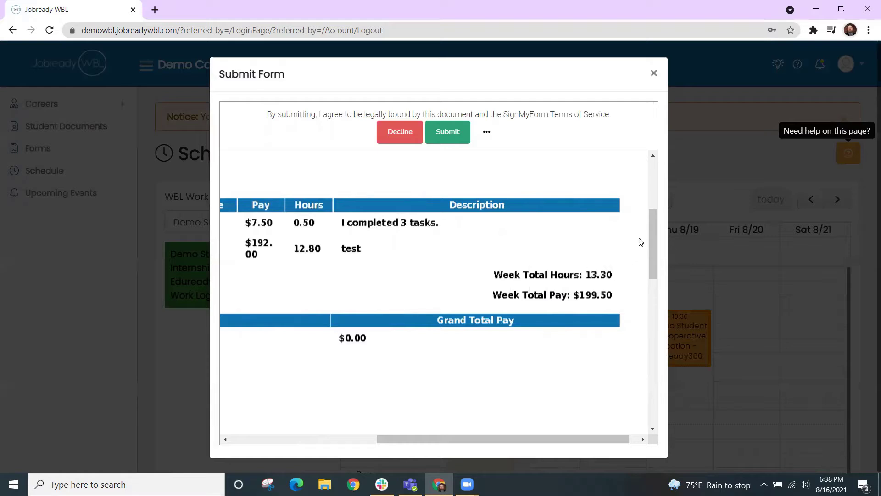
left_click_drag(652, 239, 651, 324)
left_click_drag(511, 431, 446, 432)
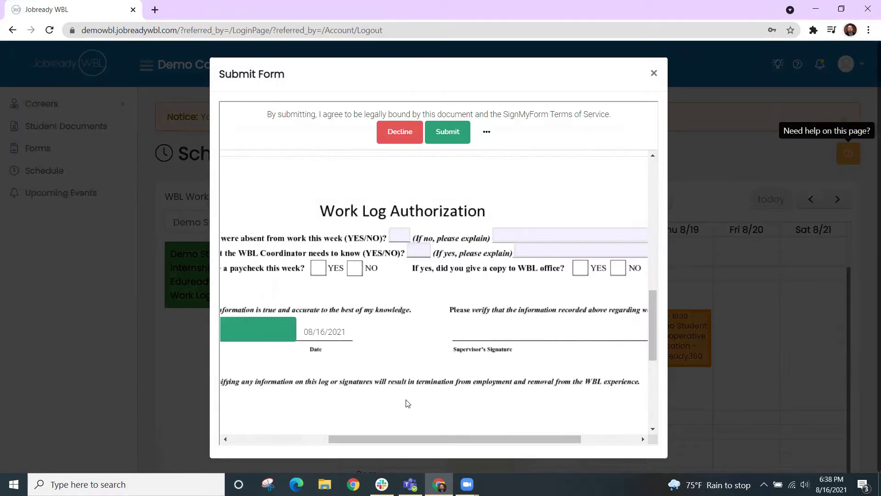
left_click_drag(376, 439, 295, 438)
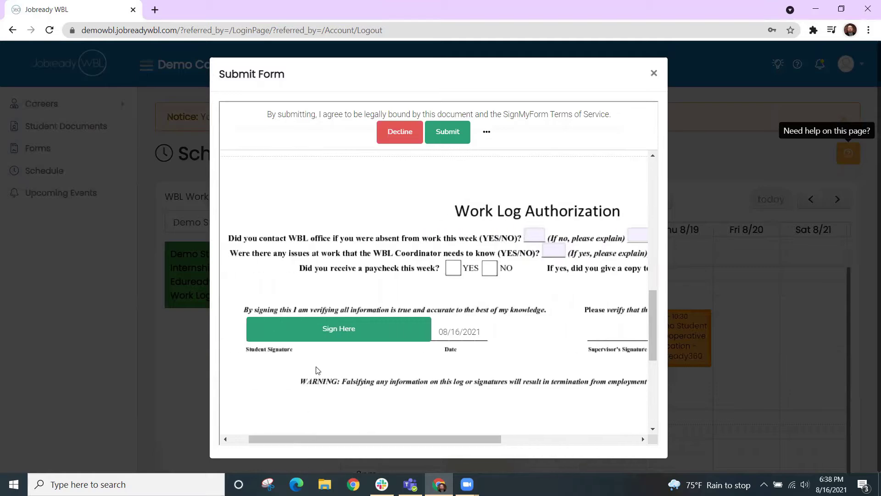
left_click(320, 331)
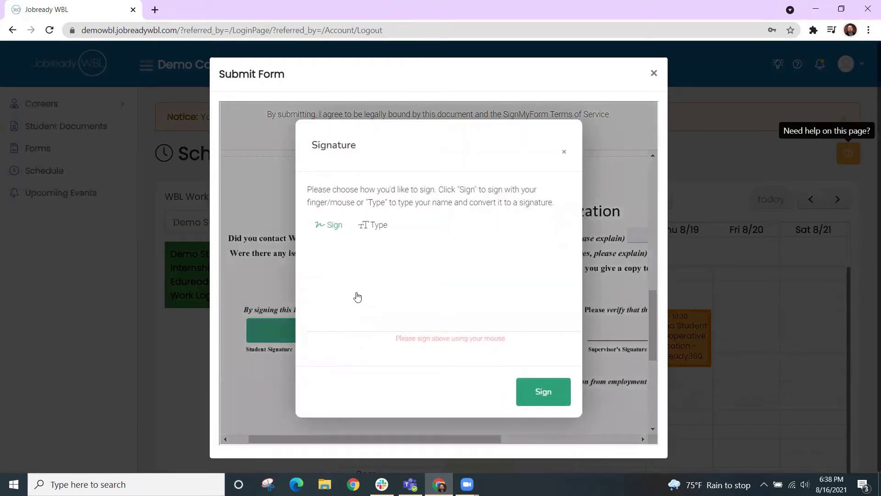
Step: Draw the student signature and apply it to the authorization, dated 08/16/2021
mouse_move(352, 317)
left_mouse_down()
mouse_move(367, 303)
mouse_move(464, 309)
mouse_move(519, 301)
left_mouse_up()
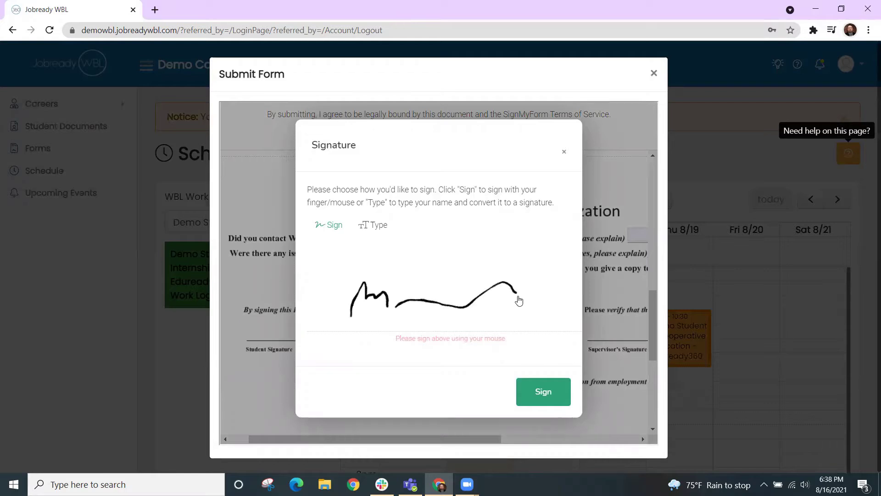
left_click(538, 397)
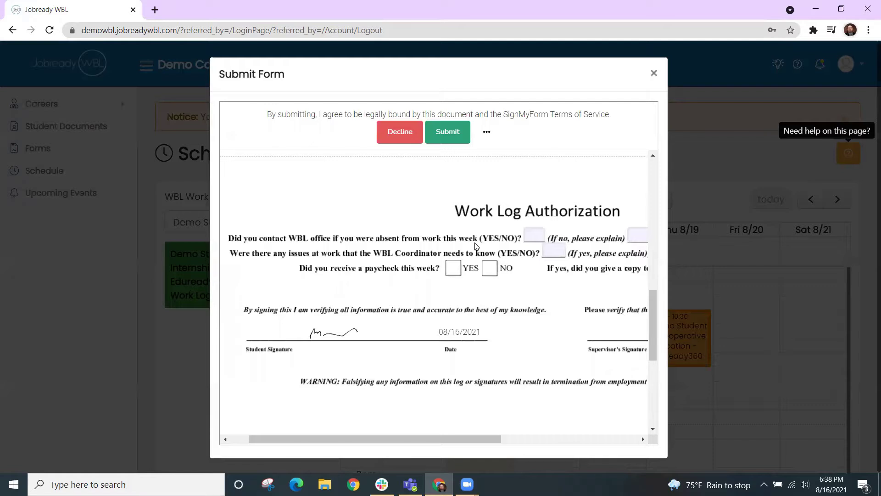
scroll(476, 246, "up", 2)
scroll(475, 241, "up", 10)
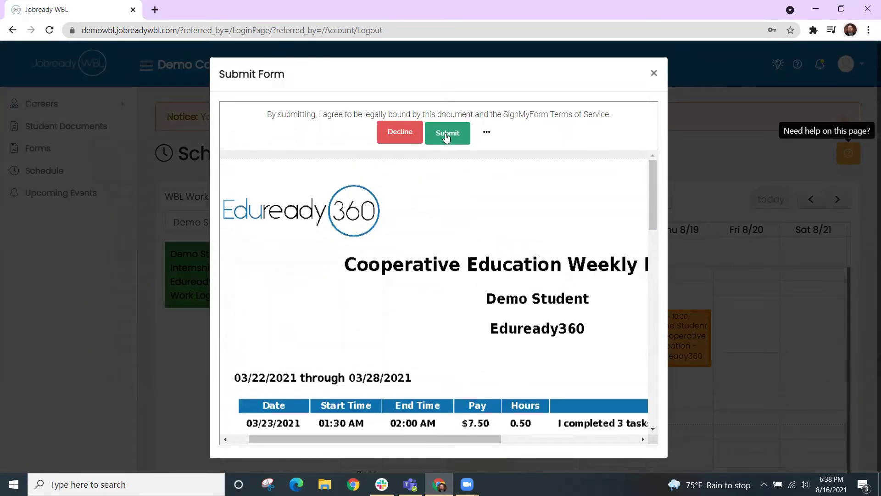
Step: Submit the signed weekly log, dismiss the success message and close the form
left_click(485, 136)
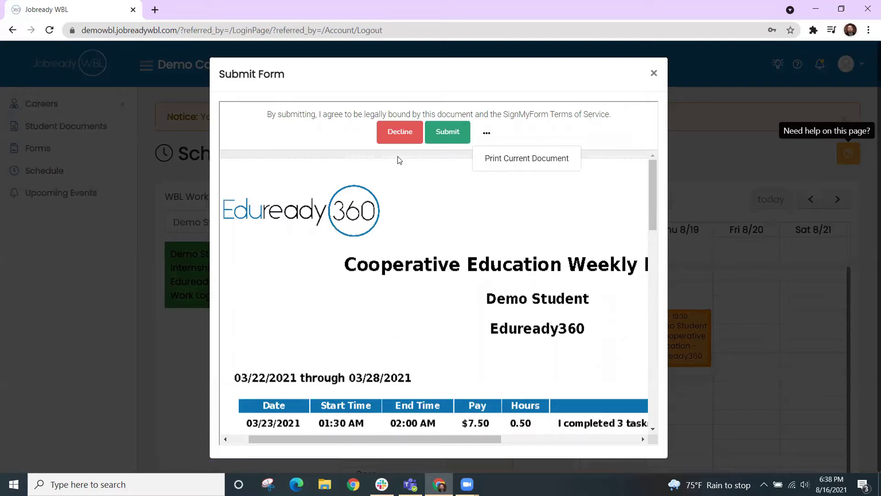
left_click(396, 141)
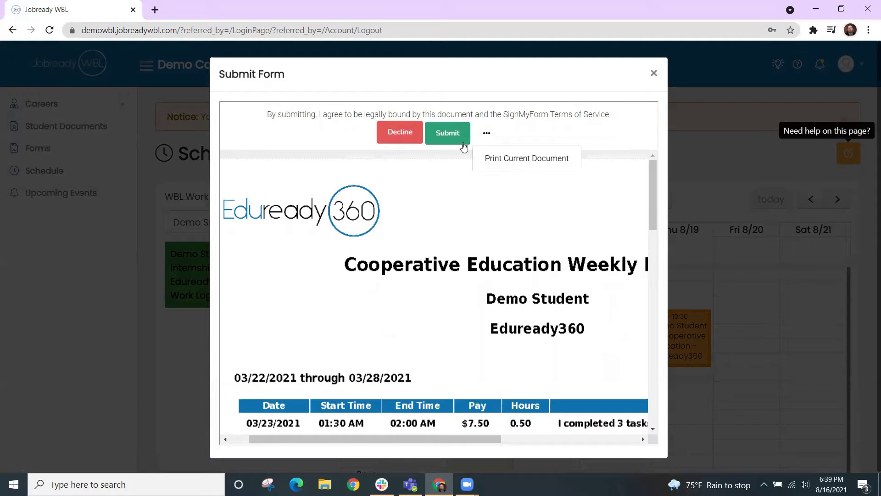
left_click(449, 133)
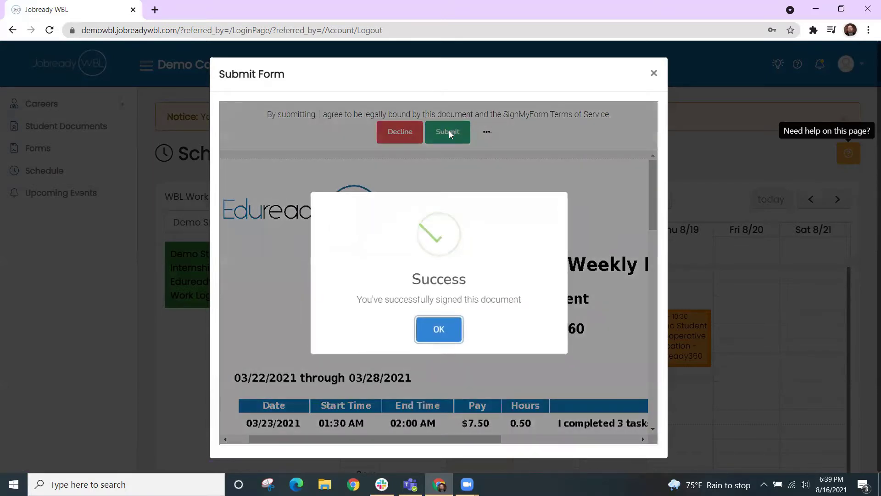
left_click(437, 337)
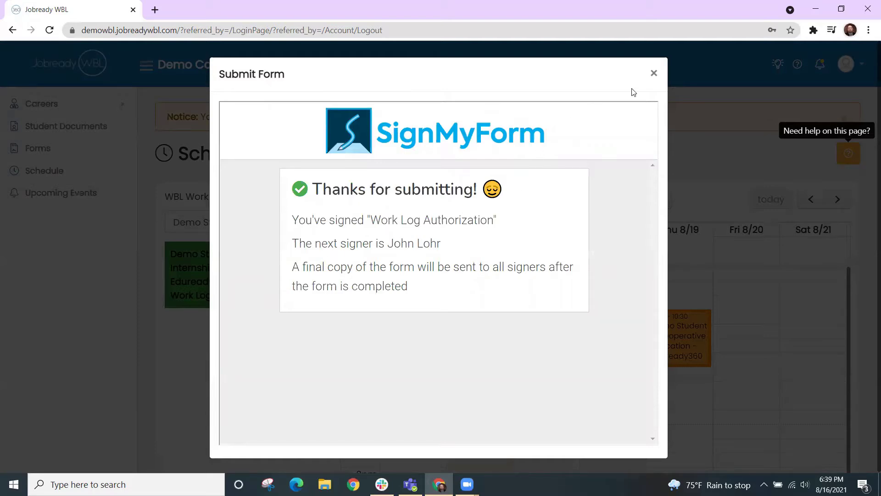
left_click(654, 74)
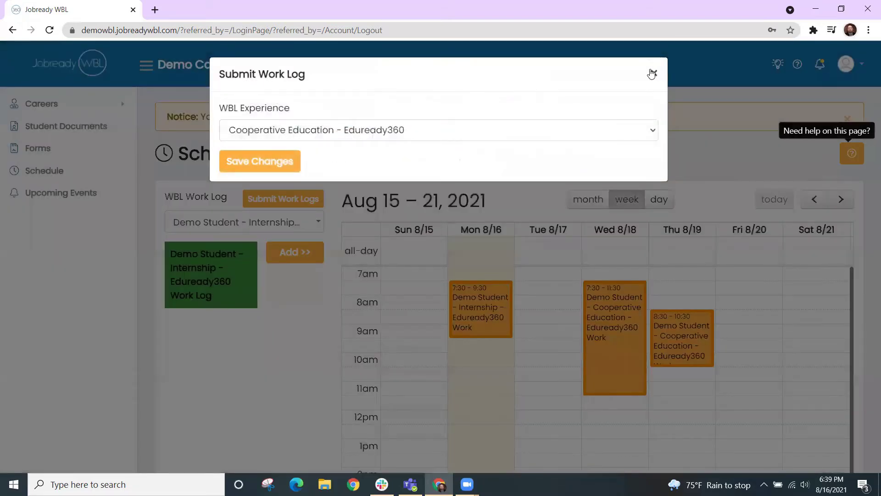
Step: Close the Submit Work Log dialog and go to Student Documents
left_click(652, 73)
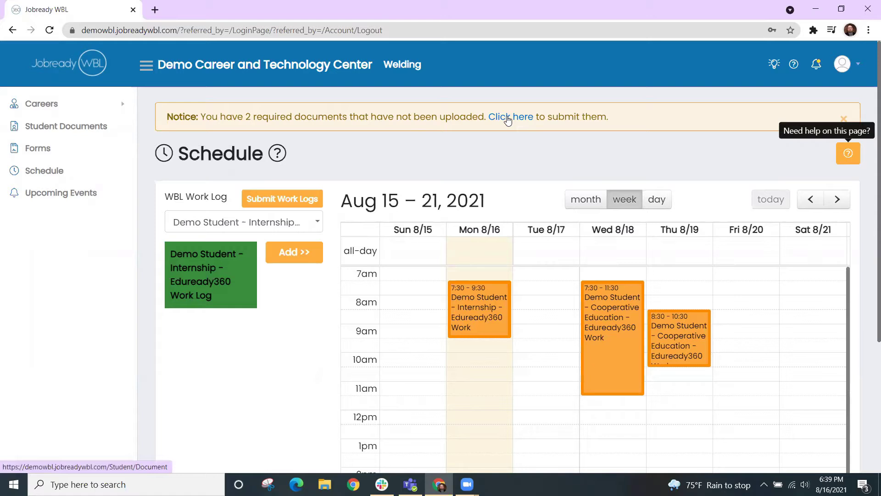
left_click(76, 125)
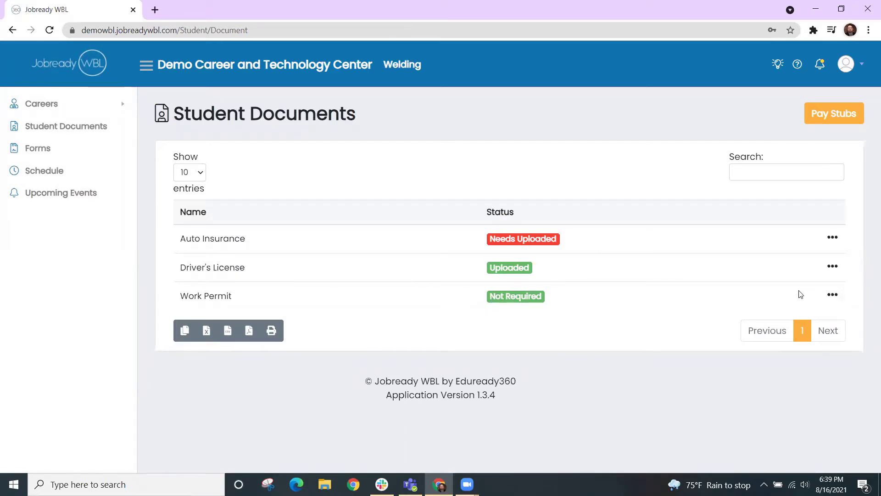
left_click(832, 240)
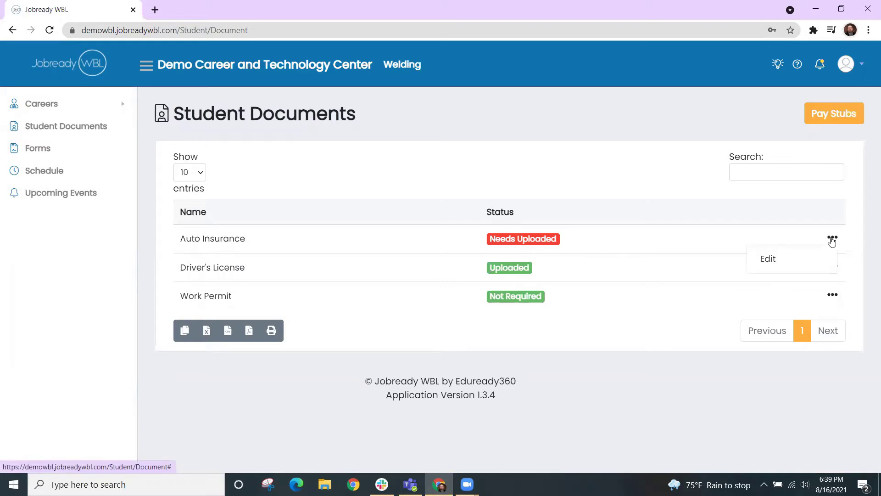
left_click(779, 259)
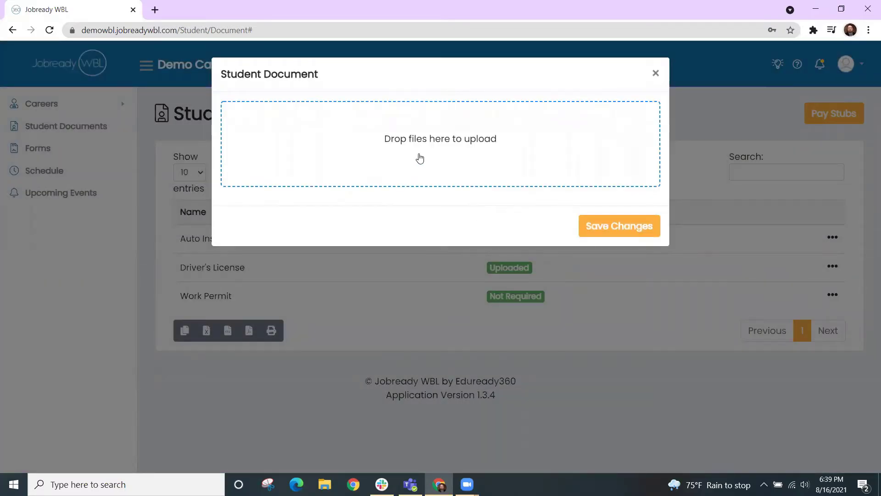
left_click(656, 74)
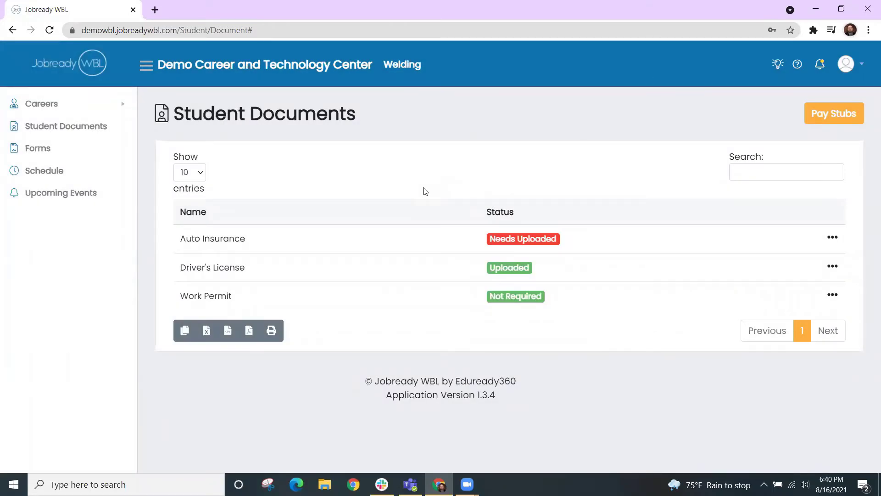
left_click(820, 120)
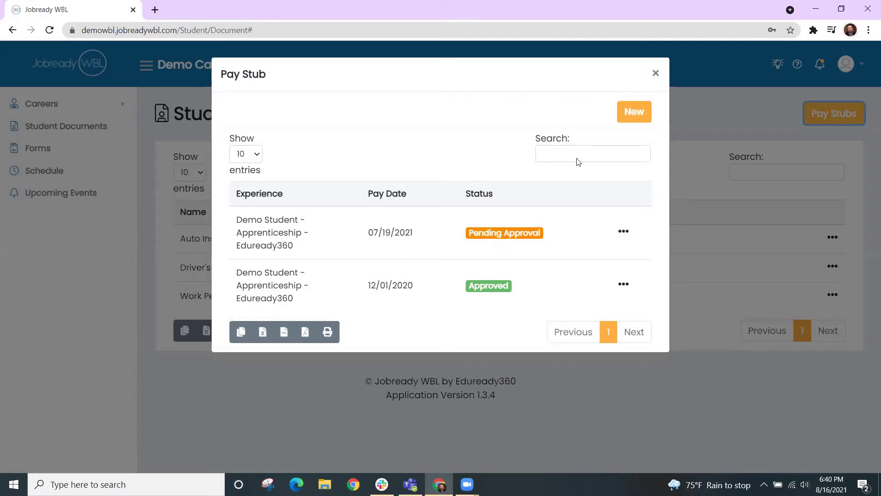
left_click(630, 112)
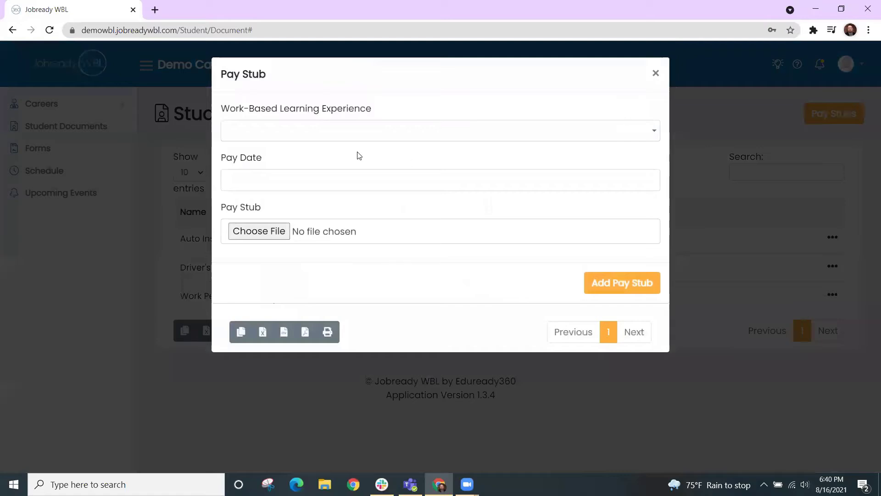
left_click(296, 138)
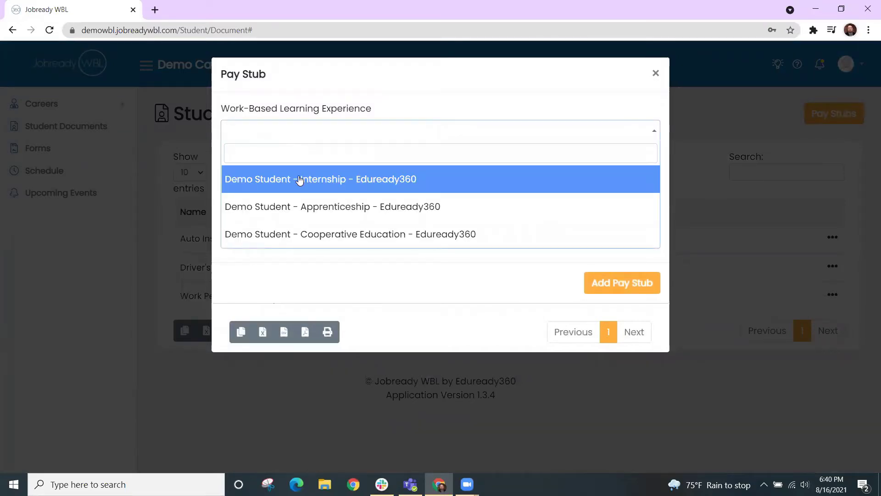
left_click(305, 184)
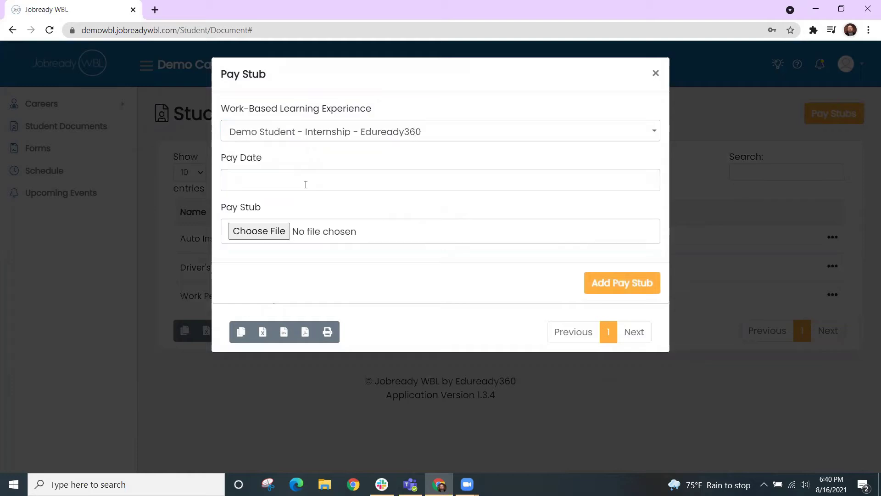
left_click(300, 184)
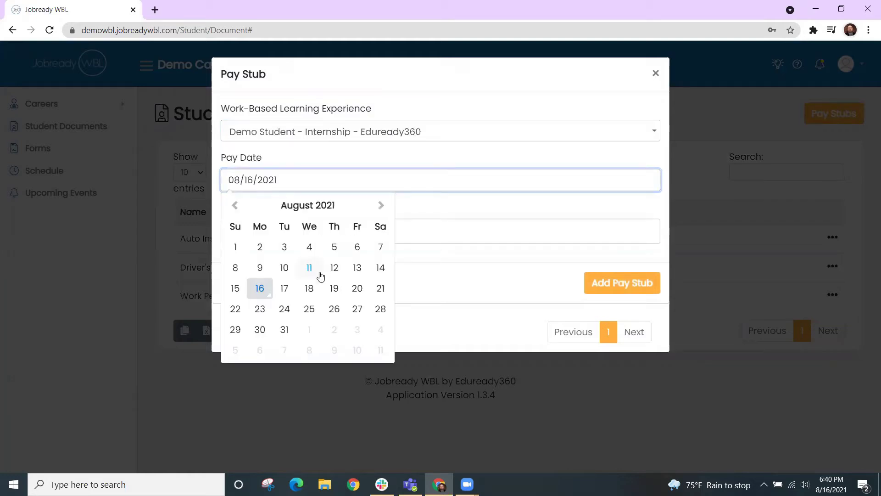
left_click(357, 269)
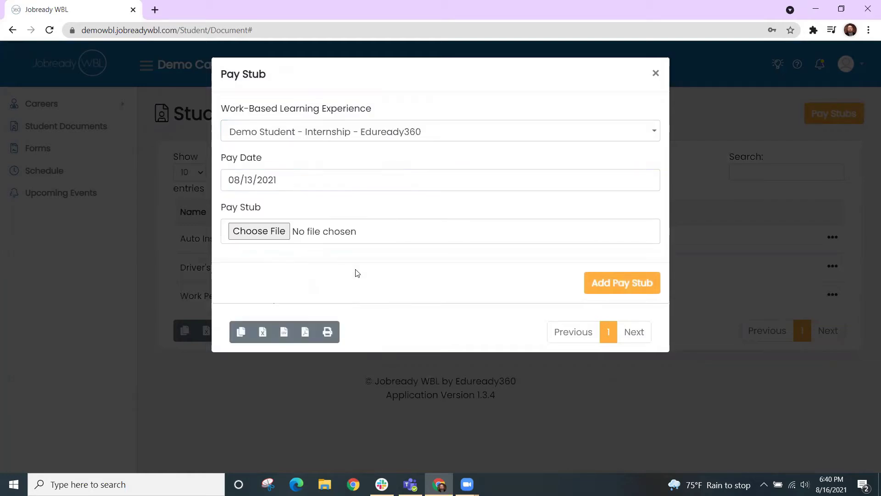
left_click(273, 231)
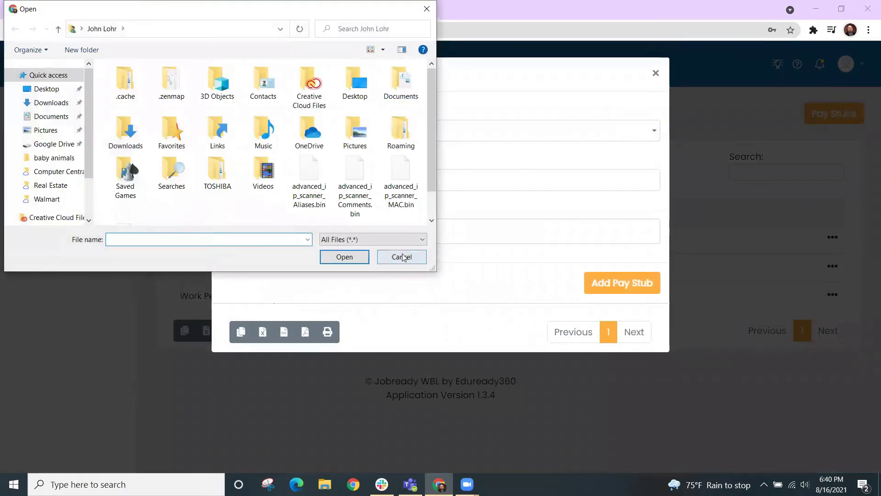
left_click(402, 256)
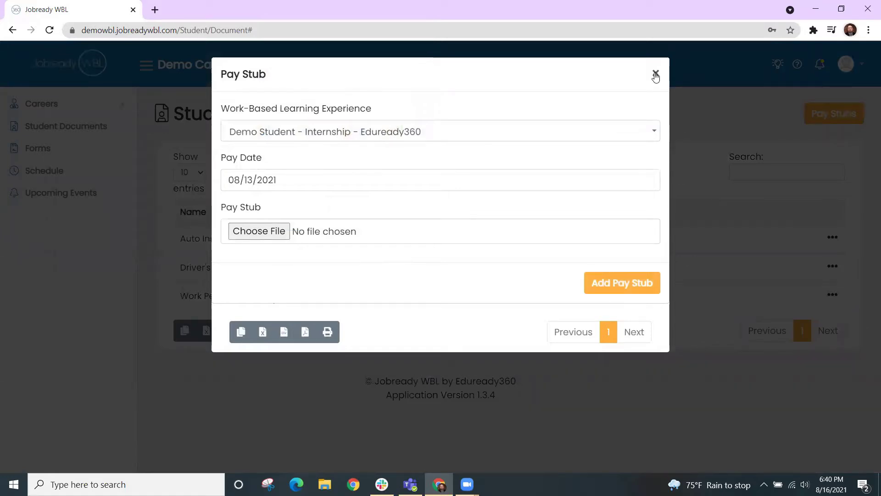
left_click(657, 77)
left_click(391, 337)
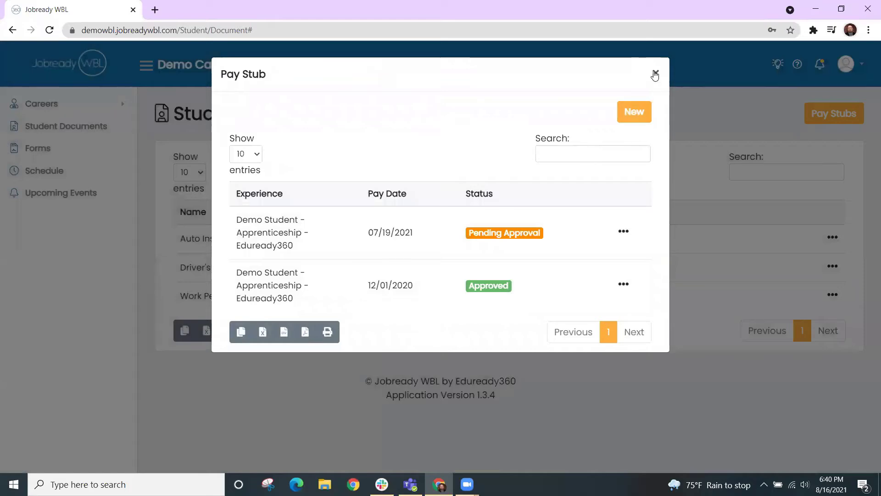
left_click(656, 74)
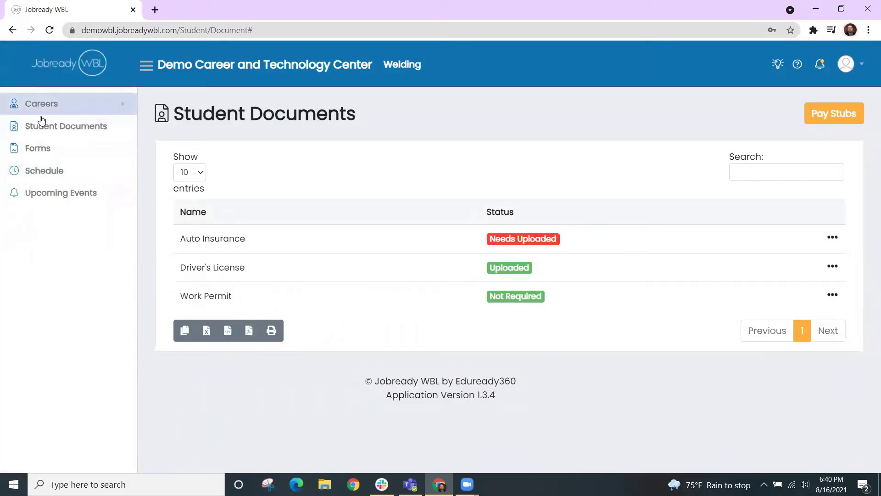
left_click(40, 156)
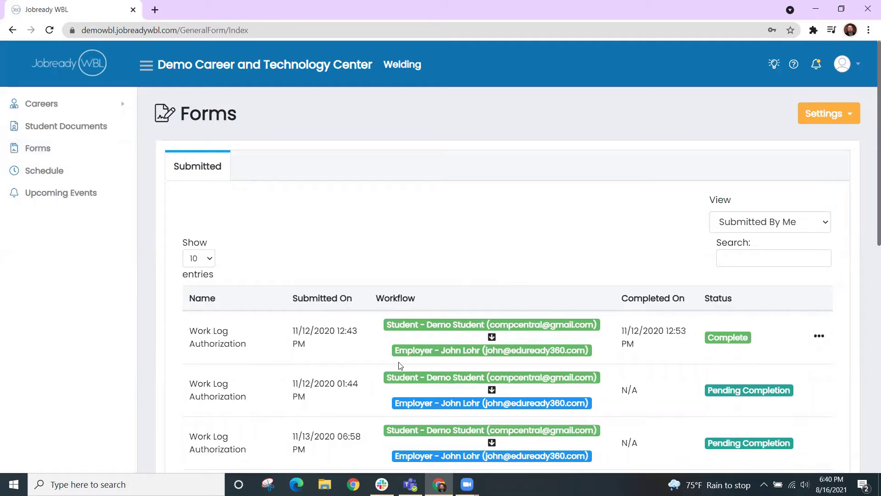
Step: Sort forms by Submitted On, newest first, and show forms Waiting On Me
scroll(306, 333, "down", 1)
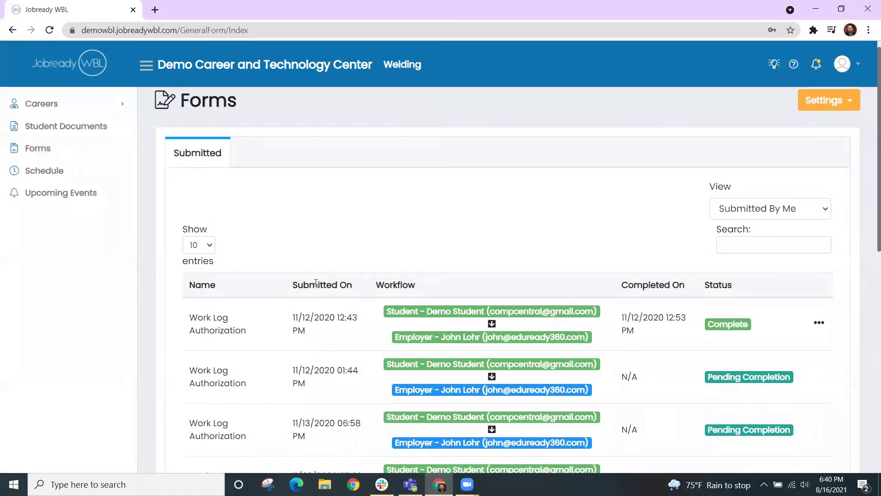
left_click(350, 285)
scroll(350, 290, "down", 1)
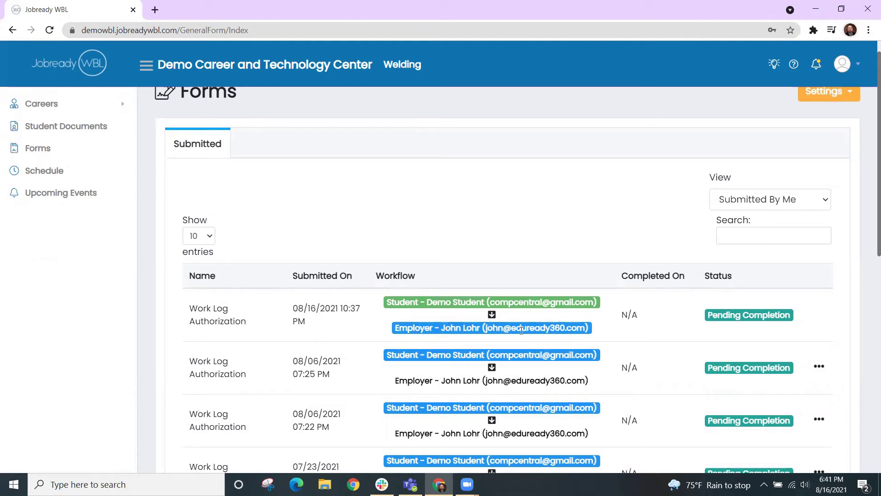
left_click(747, 203)
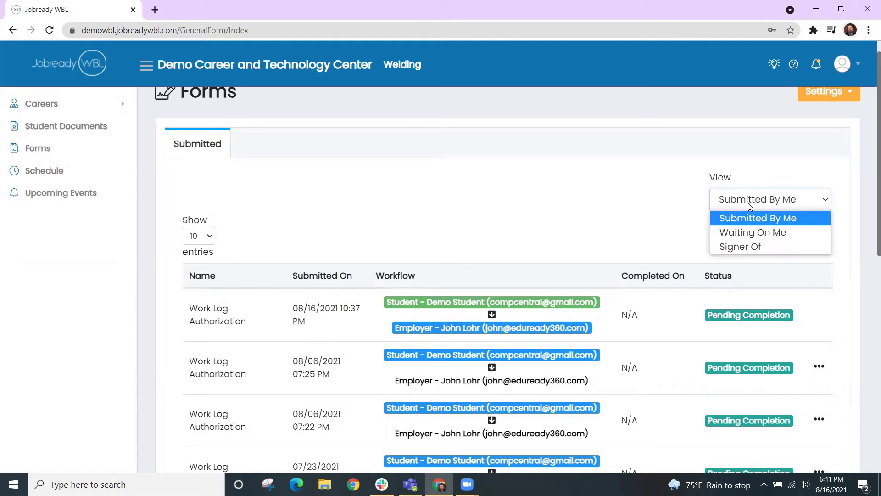
left_click(744, 234)
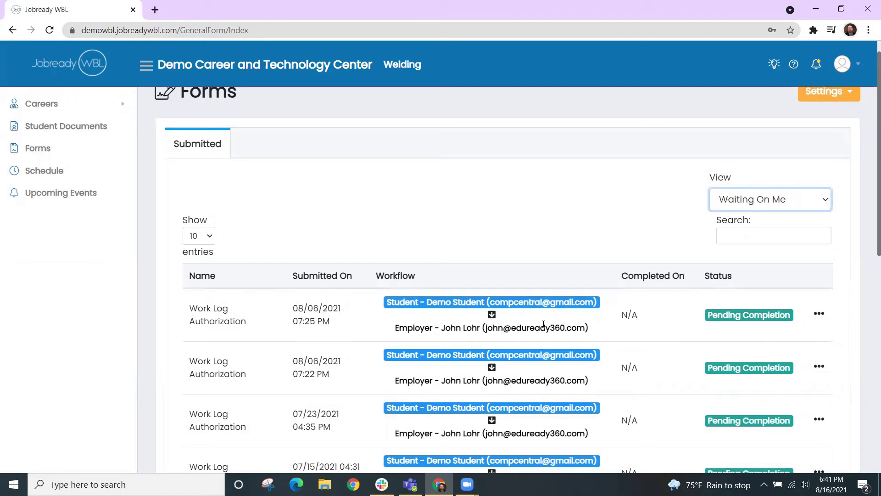
scroll(543, 324, "down", 2)
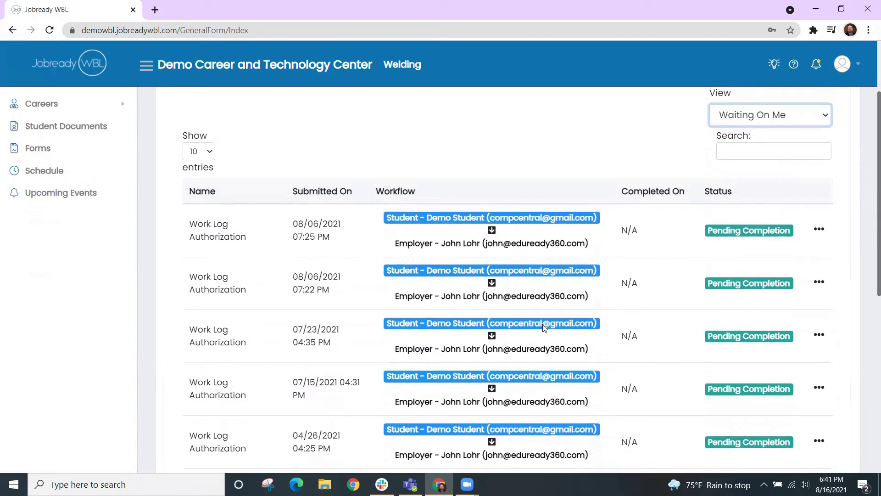
scroll(543, 324, "up", 2)
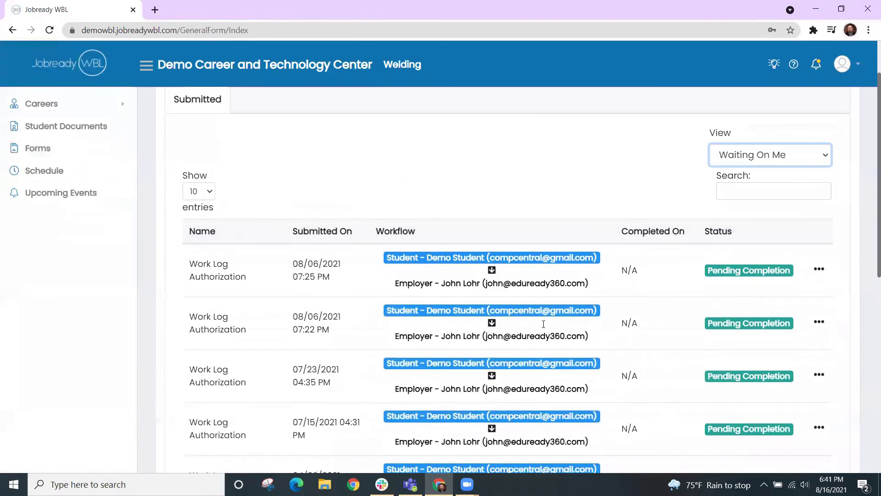
left_click(818, 270)
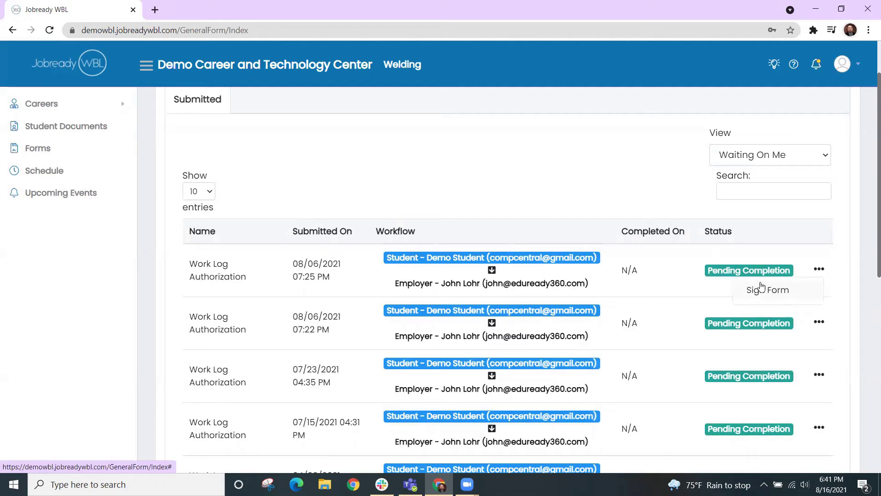
Step: Switch the forms view to Signer Of and review the Work Log Authorization forms
left_click(745, 157)
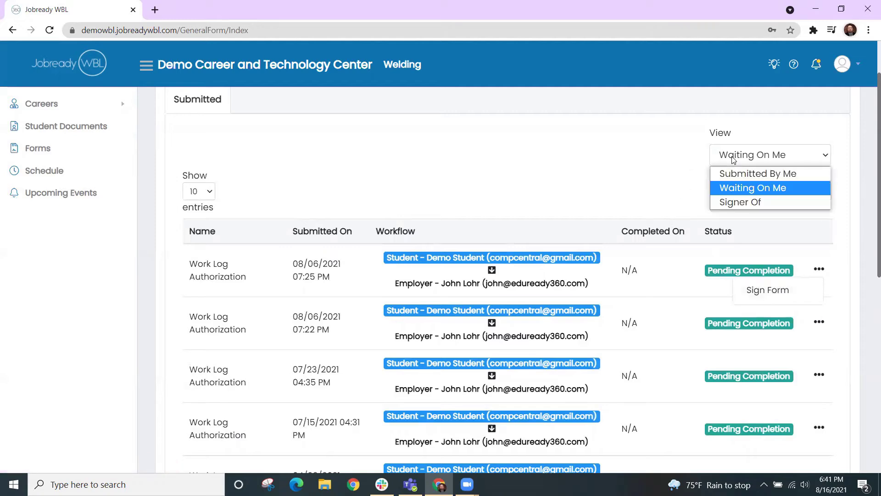
left_click(728, 205)
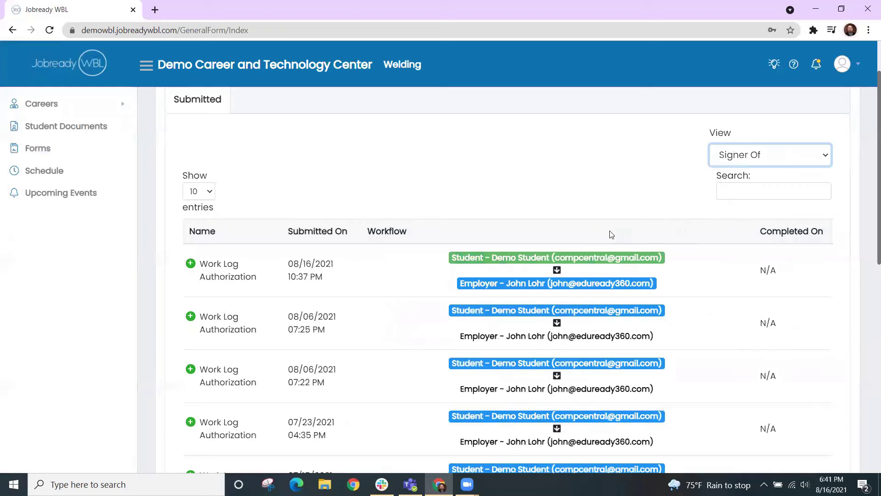
scroll(611, 234, "down", 1)
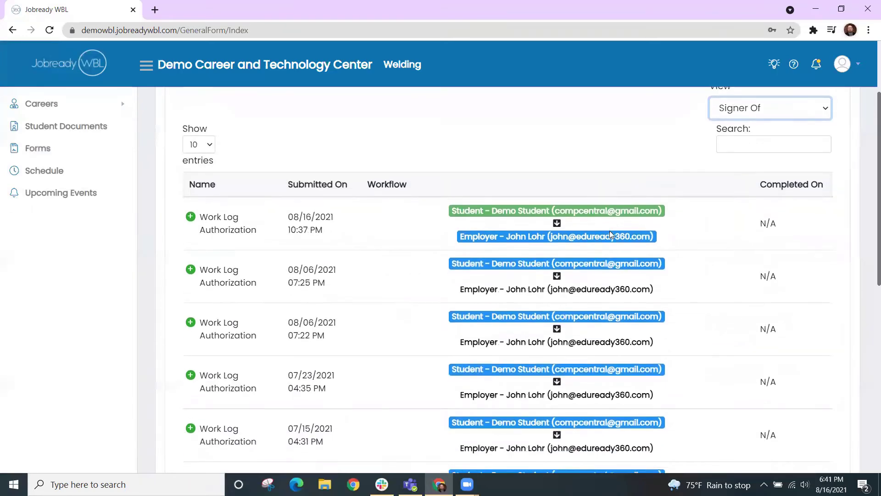
scroll(609, 234, "up", 1)
scroll(239, 220, "up", 2)
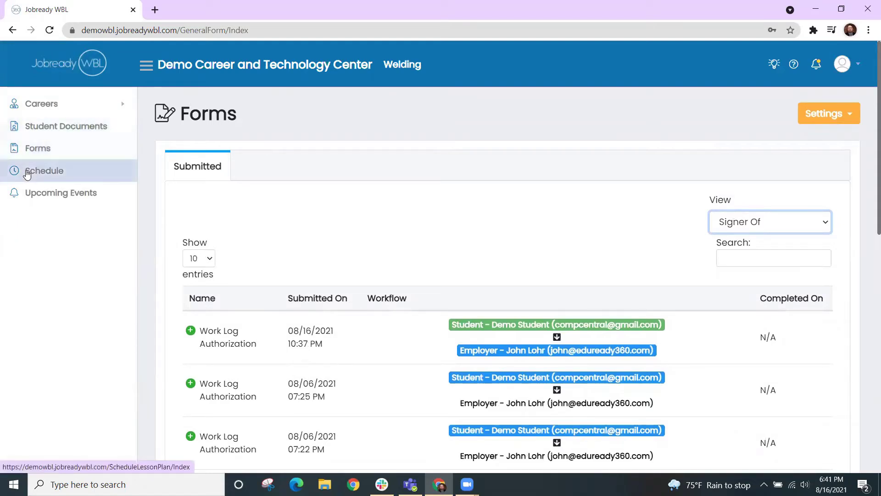
left_click(40, 114)
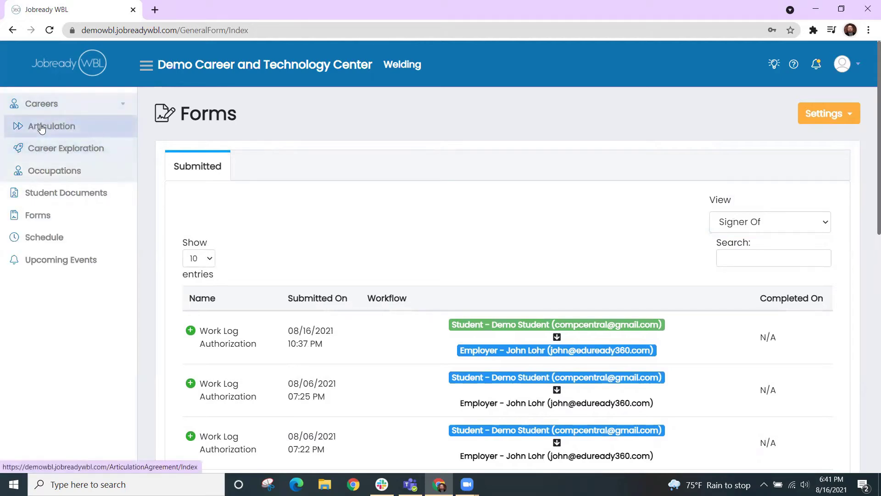
Step: Open the empty Articulation Agreements page, then expand the Careers section in the sidebar
left_click(41, 127)
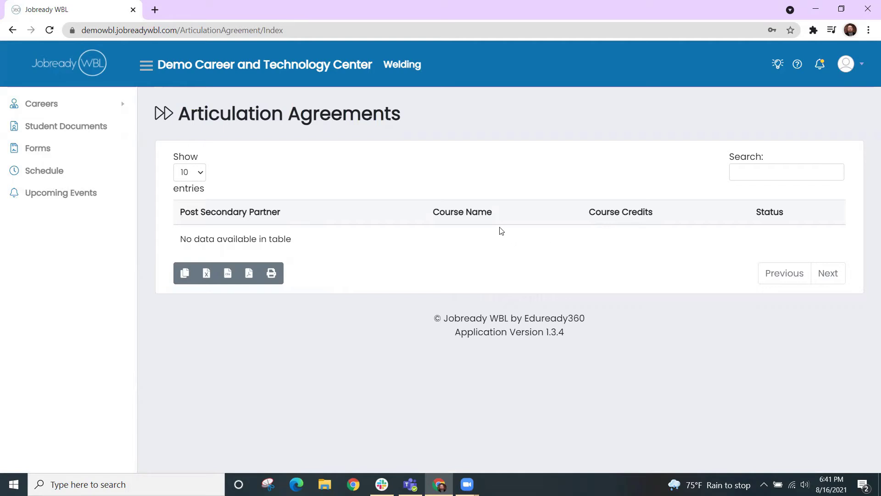
left_click(33, 105)
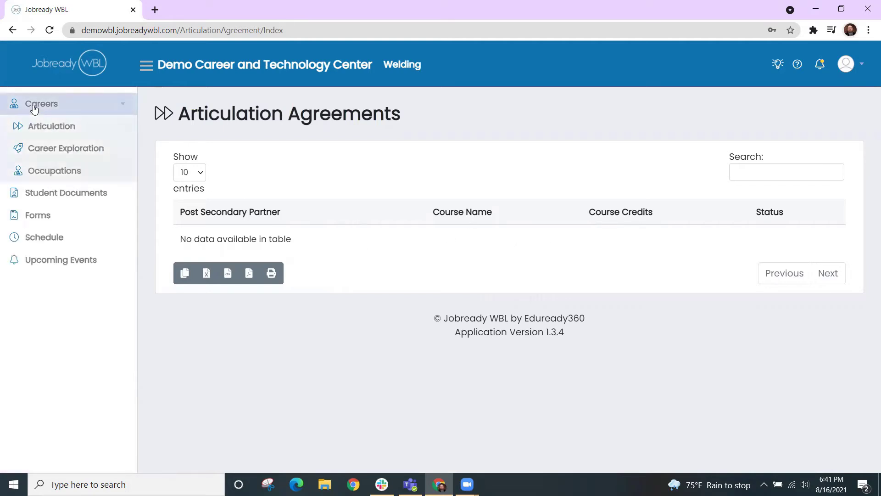
Step: Browse the Career Exploration suggested careers to the bottom, then start retaking the self-assessment
left_click(37, 150)
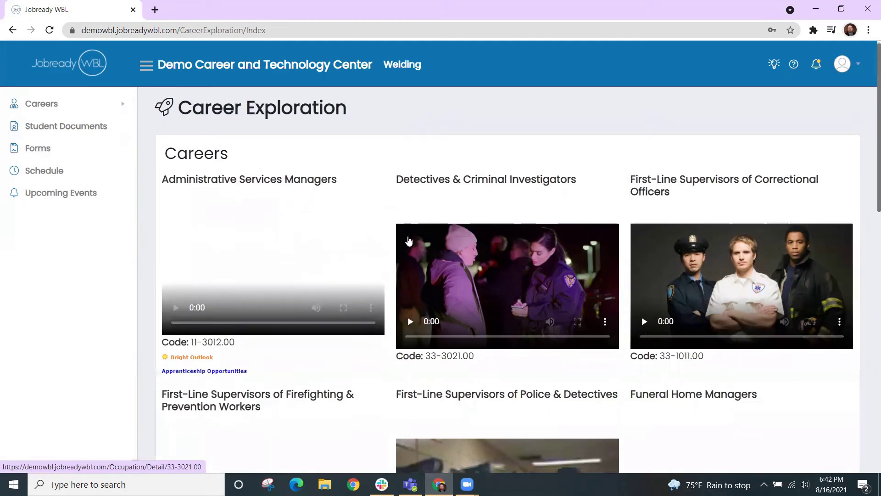
scroll(408, 239, "down", 4)
scroll(408, 239, "down", 8)
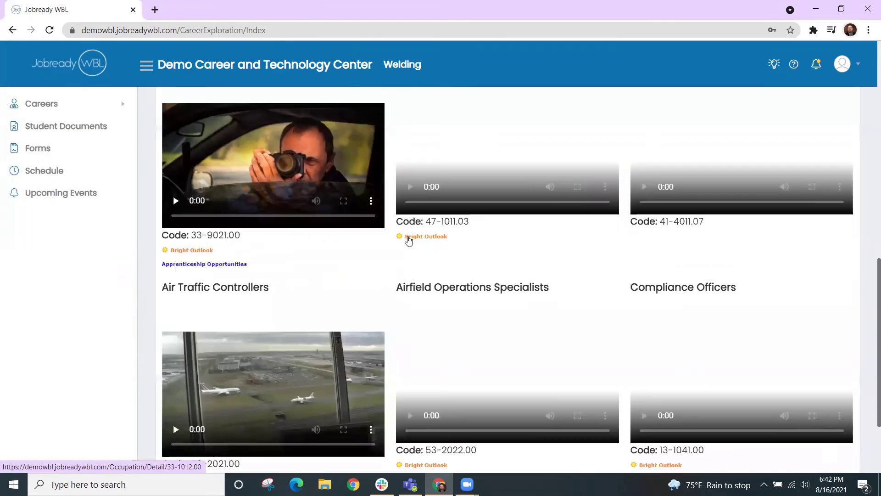
scroll(408, 239, "down", 1)
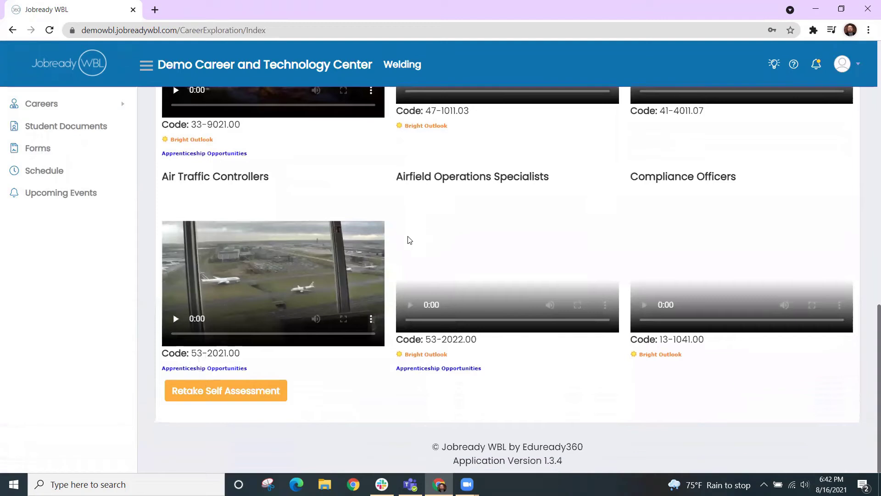
left_click(196, 392)
Step: Review the Interests questions and Job Zone choices down to Get Results, then return to the top
scroll(292, 376, "down", 7)
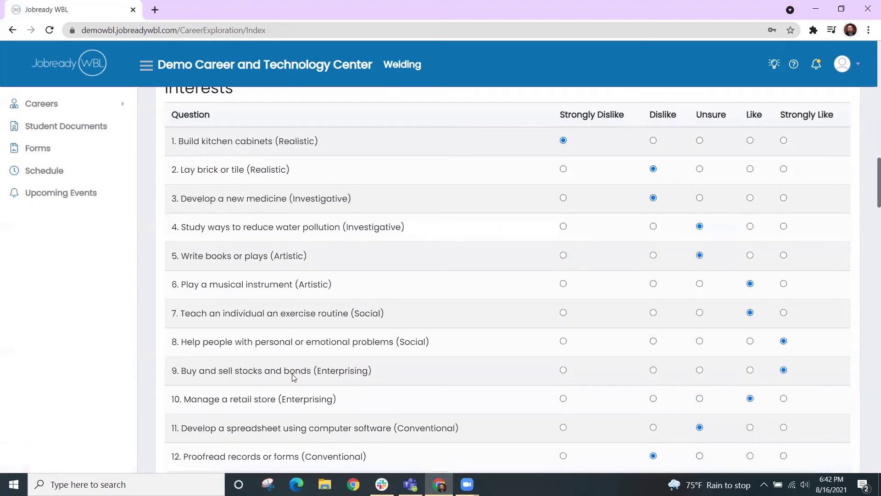
scroll(294, 376, "up", 1)
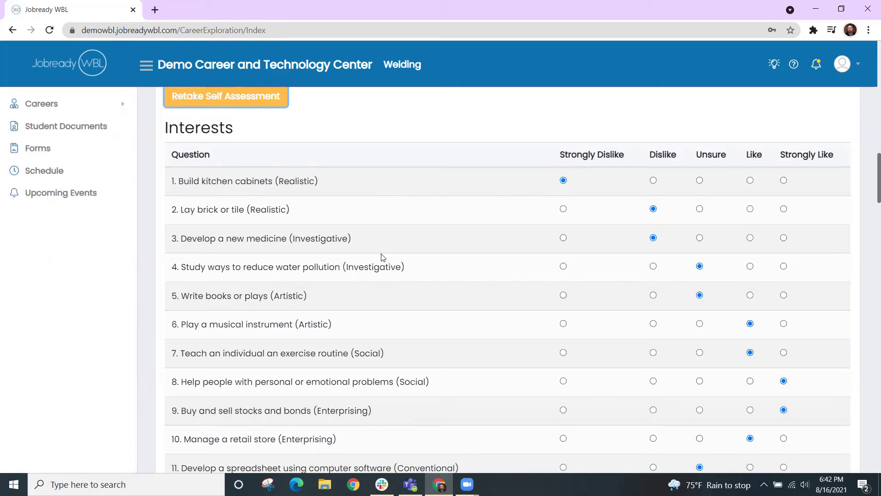
scroll(381, 257, "down", 1)
scroll(381, 257, "down", 20)
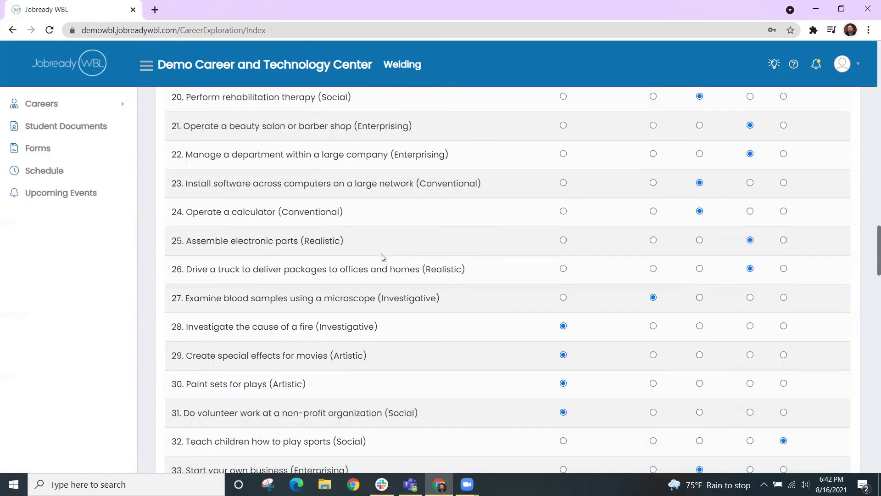
scroll(381, 257, "down", 13)
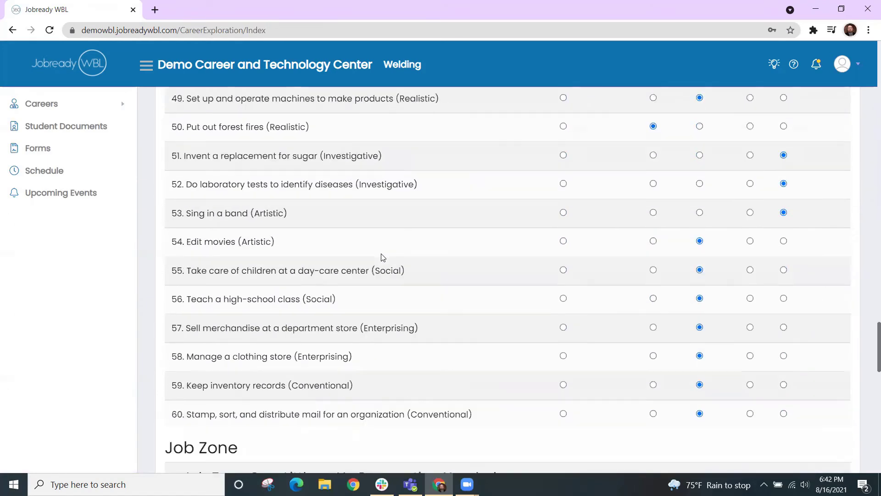
scroll(381, 258, "down", 4)
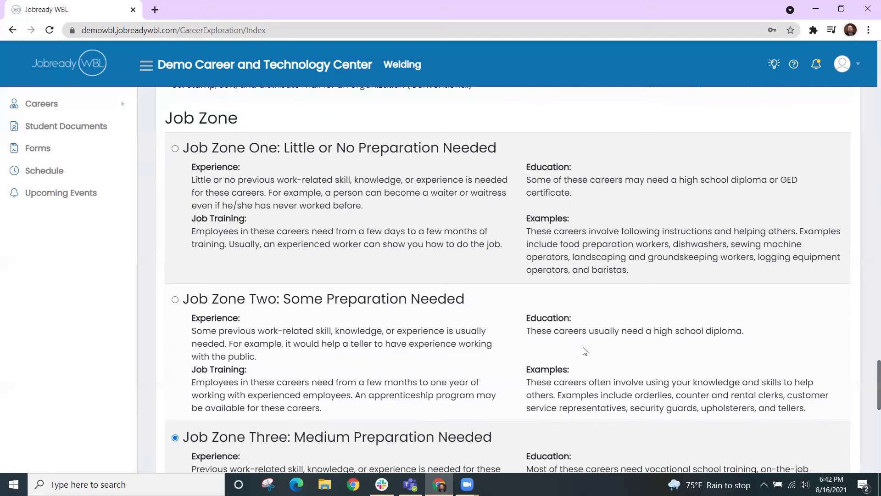
scroll(468, 332, "down", 1)
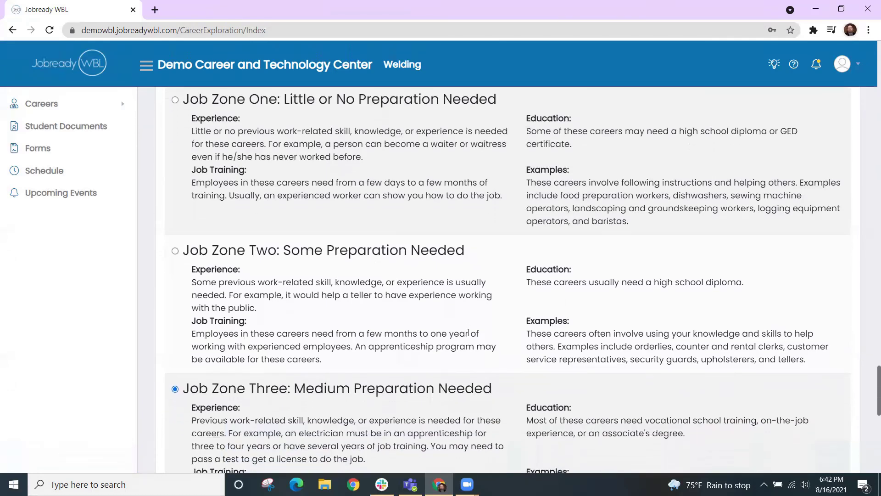
scroll(366, 282, "down", 1)
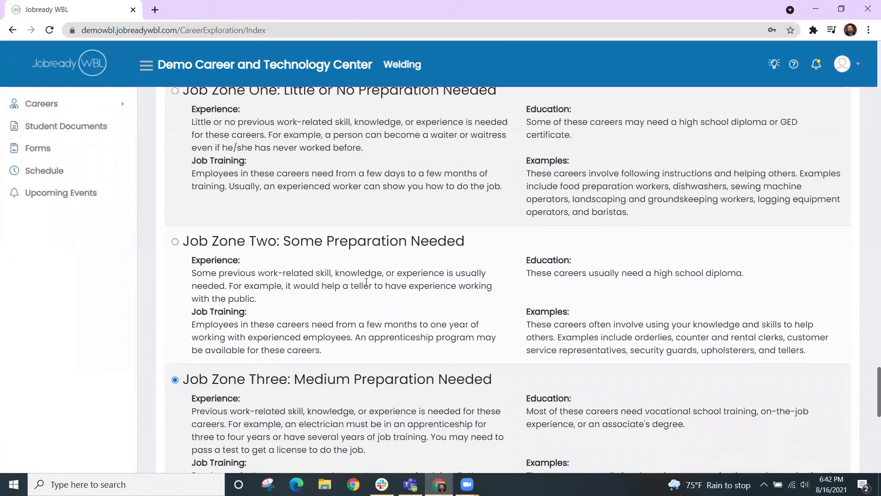
scroll(366, 284, "down", 1)
scroll(366, 284, "down", 2)
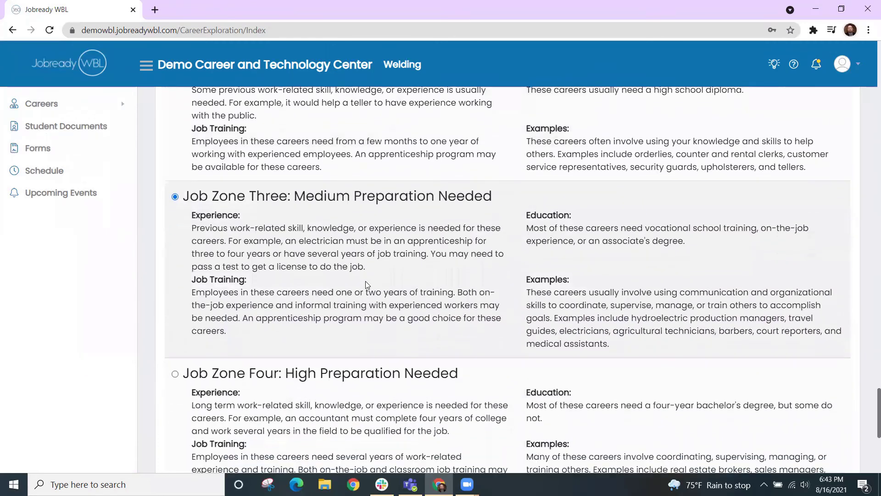
scroll(290, 200, "down", 6)
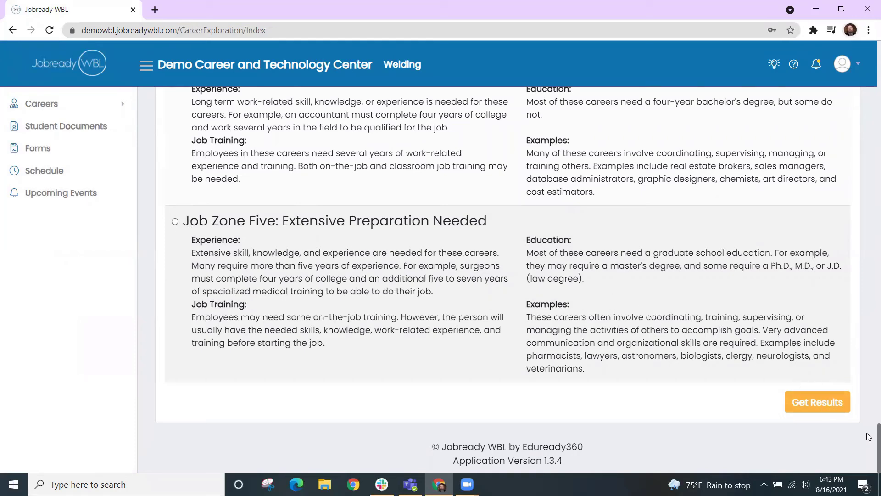
left_click_drag(876, 441, 843, 51)
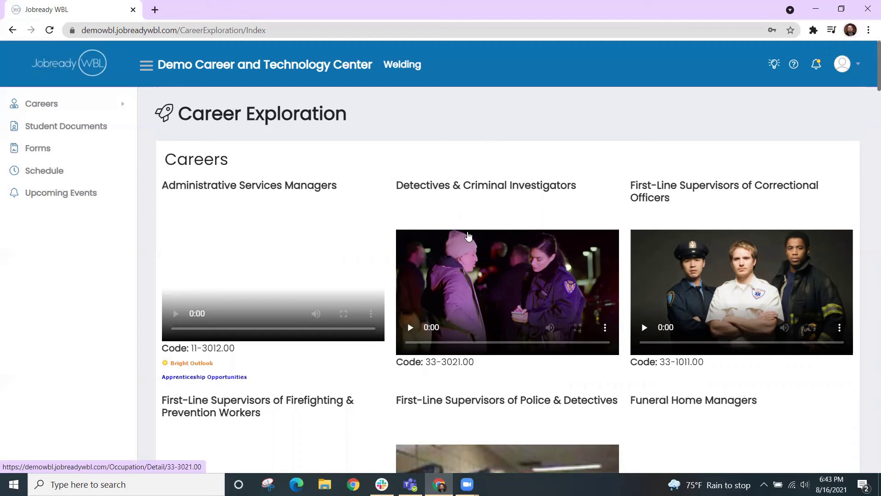
Step: Review Detectives & Criminal Investigators duties, skills and $86,940 median wage, then re-expand Careers
left_click(467, 187)
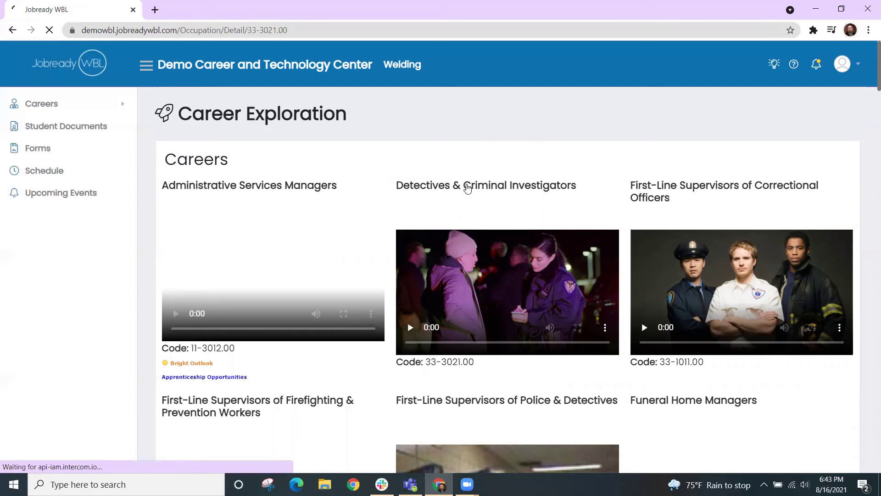
scroll(258, 308, "down", 3)
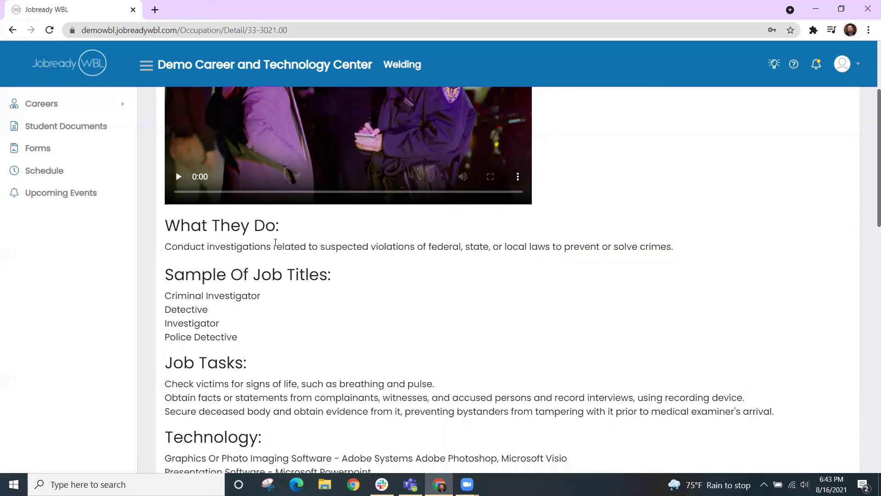
scroll(275, 243, "down", 1)
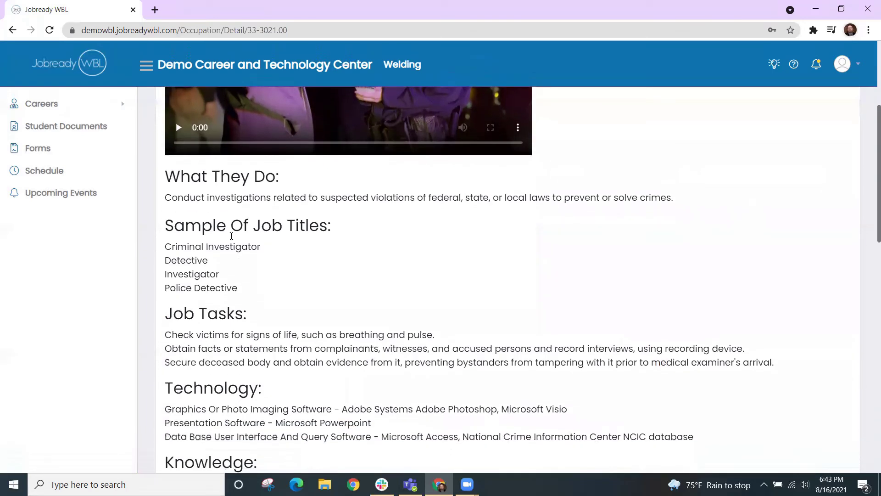
scroll(267, 249, "down", 3)
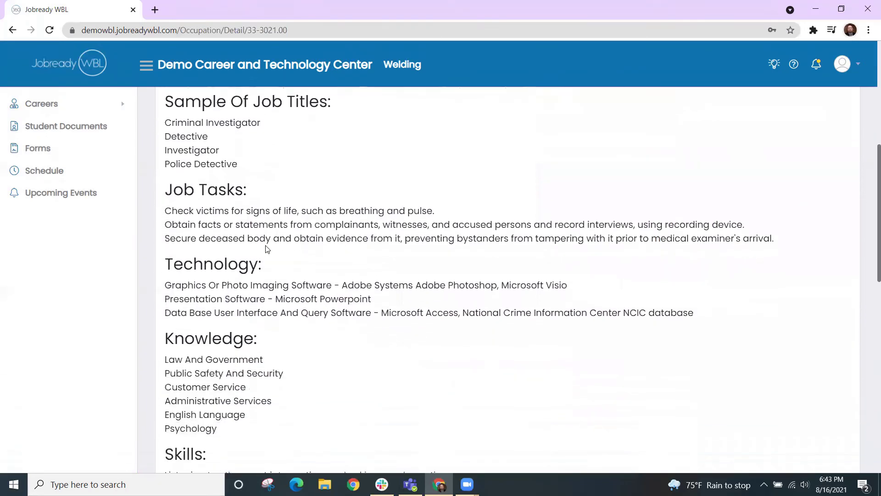
scroll(267, 248, "down", 2)
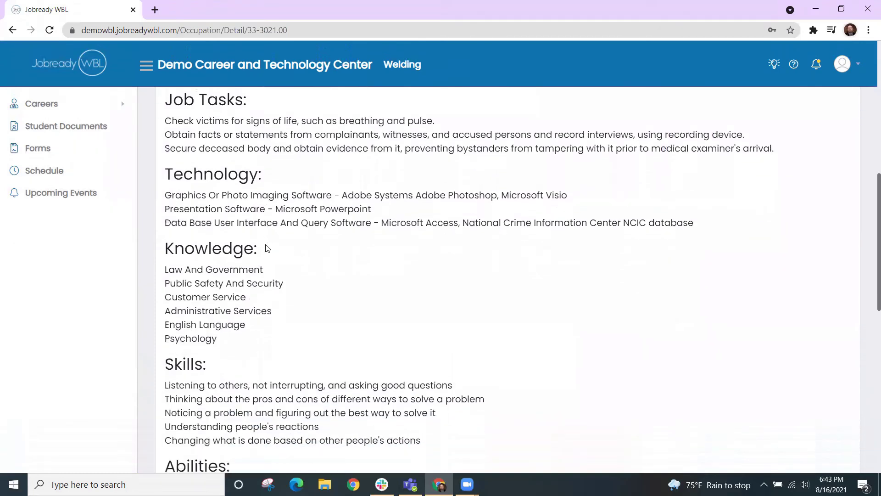
scroll(203, 295, "down", 2)
scroll(203, 294, "down", 3)
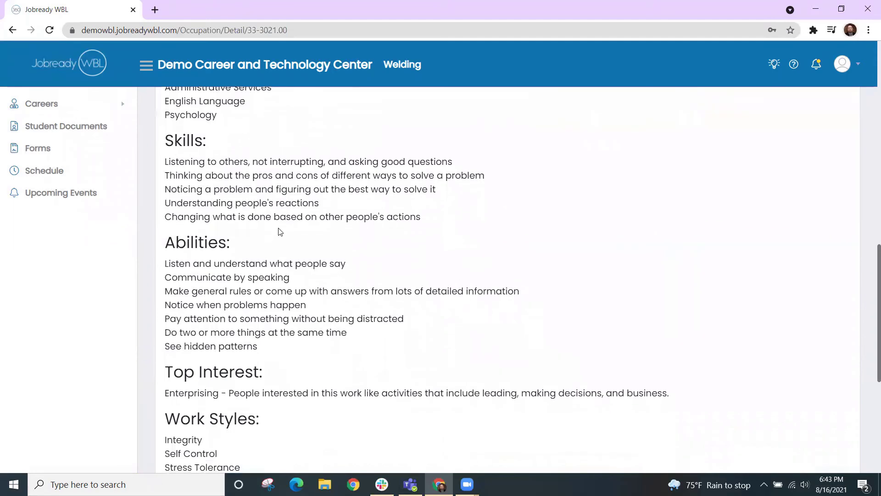
scroll(278, 229, "down", 1)
scroll(278, 230, "down", 5)
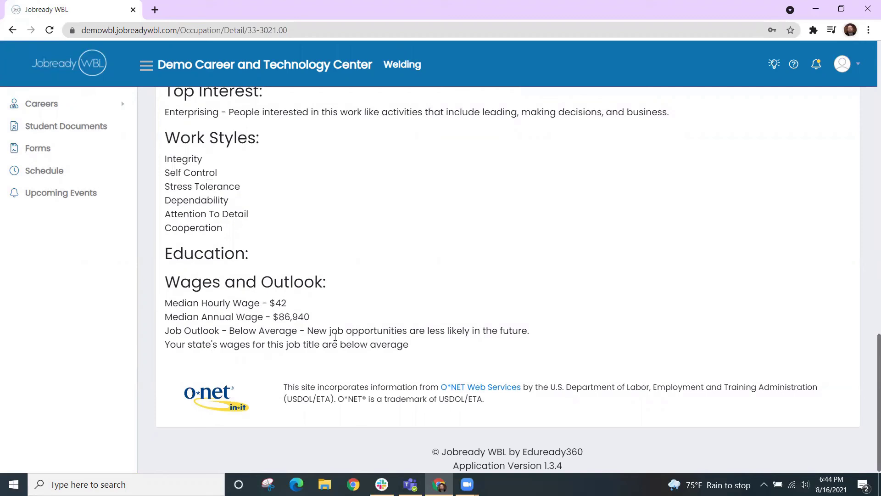
scroll(334, 337, "down", 1)
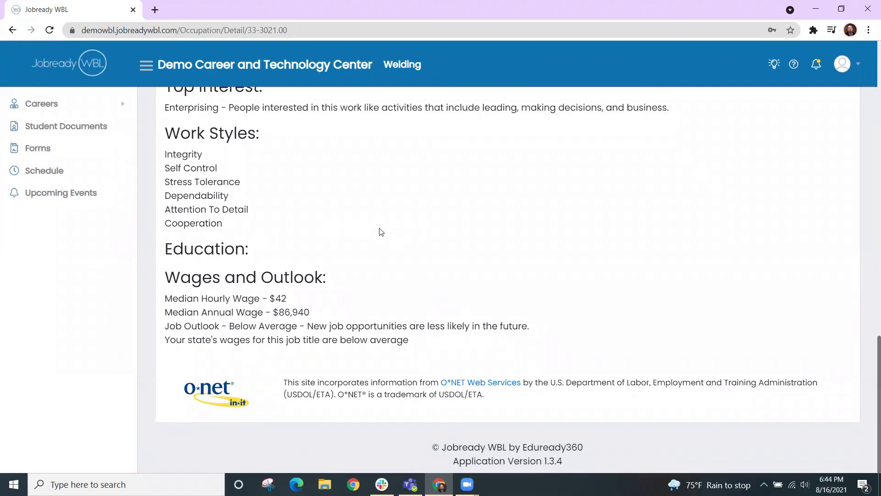
scroll(380, 232, "up", 15)
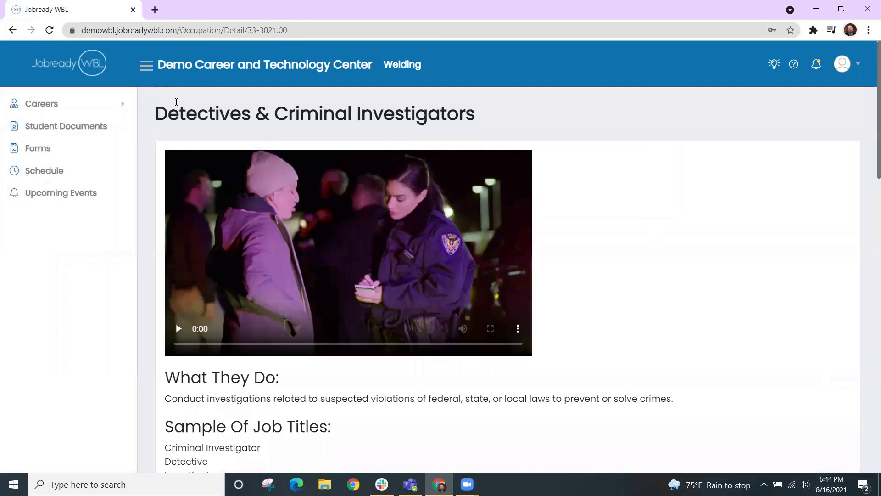
left_click(74, 104)
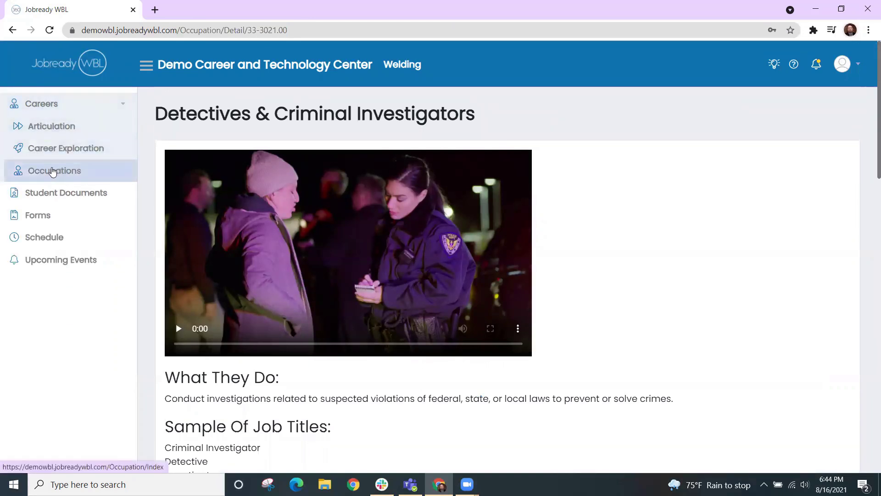
Step: Browse the Occupations welding cards, including Welders, Cutters, Solderers, & Brazers (51-4121.00)
left_click(53, 171)
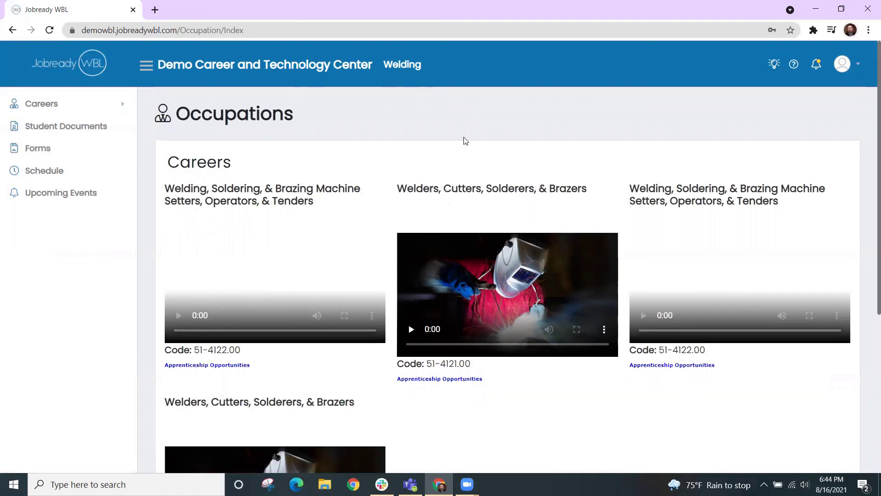
scroll(467, 140, "down", 1)
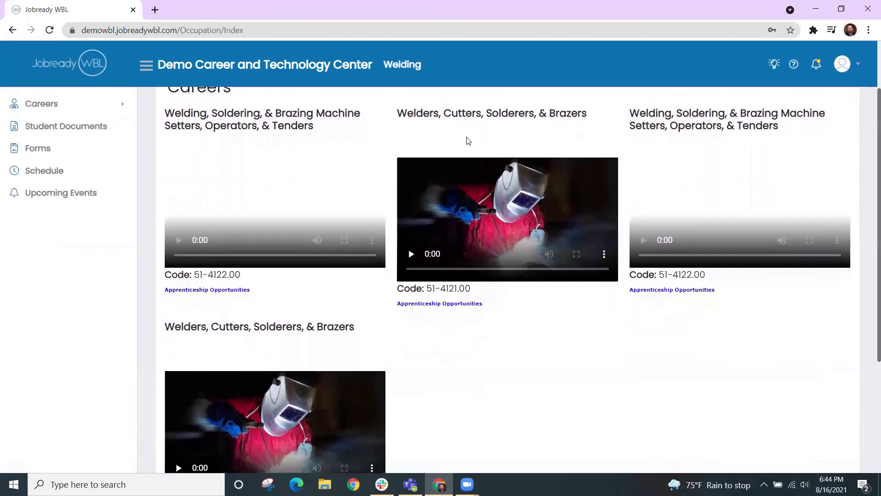
scroll(466, 140, "up", 1)
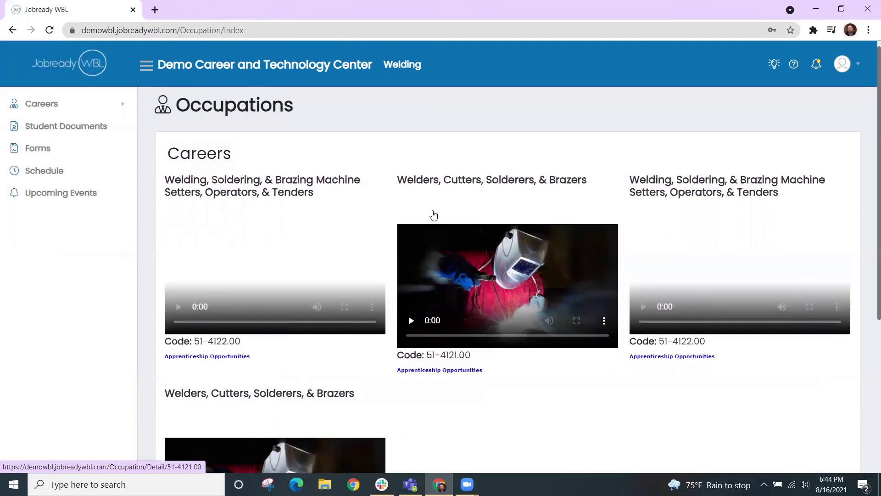
scroll(433, 215, "down", 1)
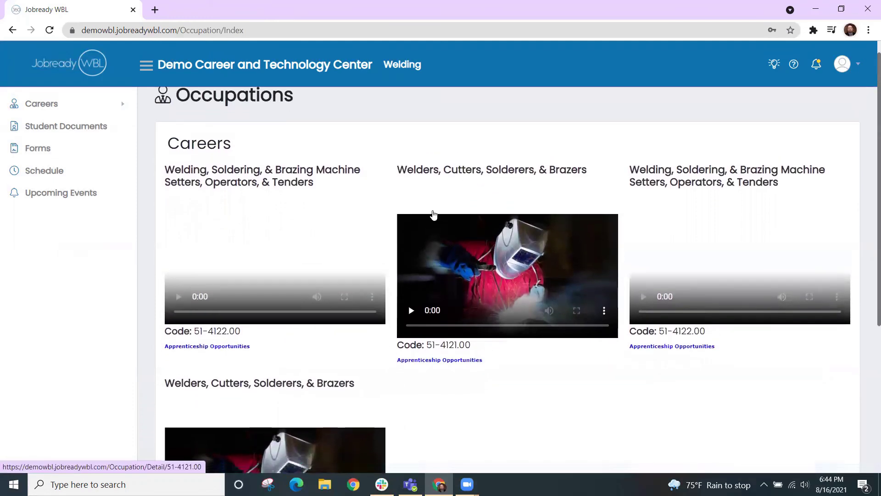
scroll(491, 329, "down", 4)
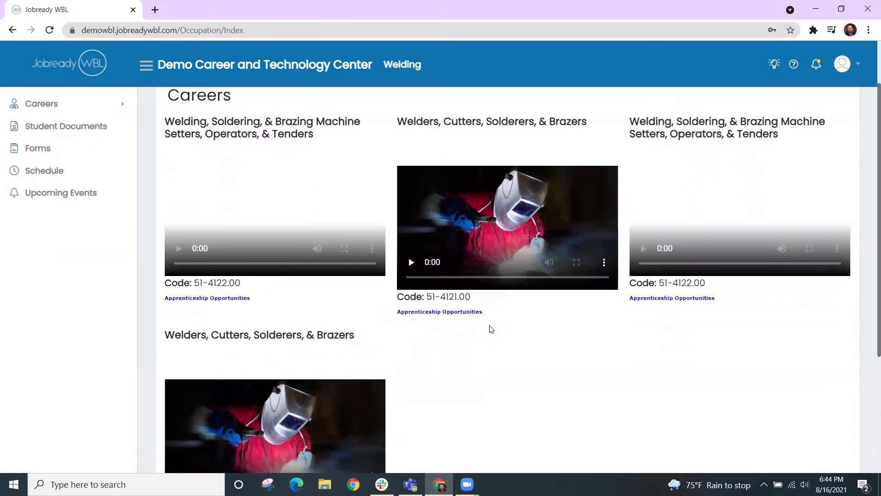
scroll(490, 328, "up", 5)
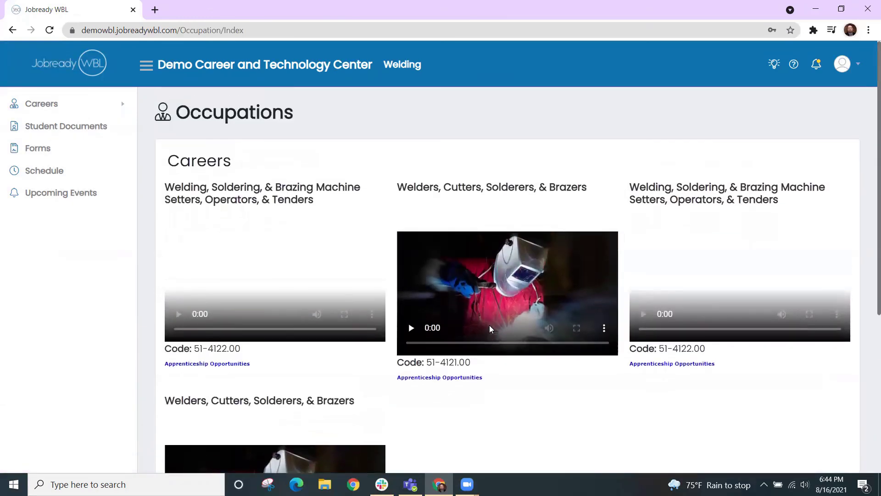